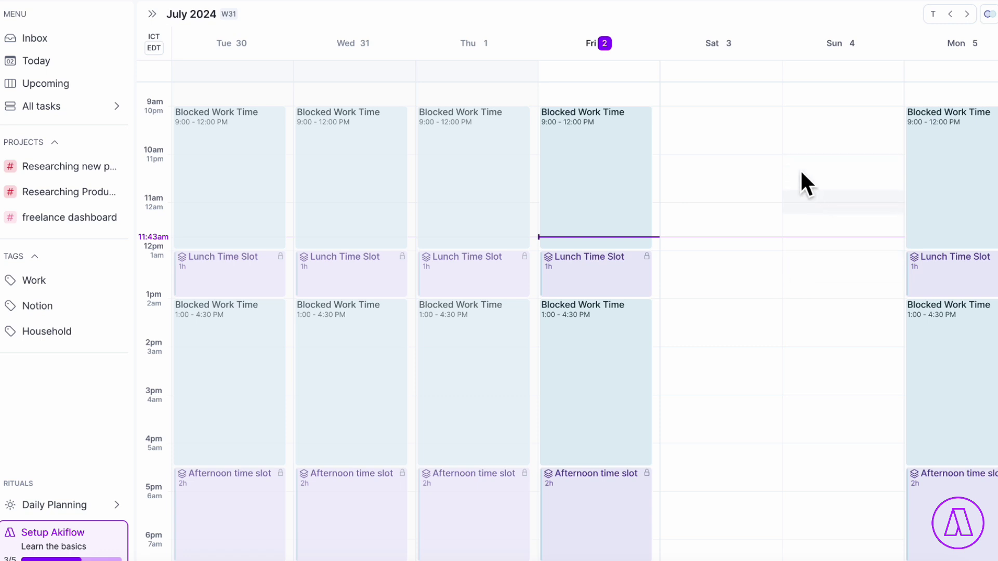
- Add a 'Water plants' task for 10–11 AM on Sunday, Aug 4, repeating weekly on Sunday
{"action": "left_click_drag", "start_coordinate": [799, 167], "coordinate": [828, 210]}
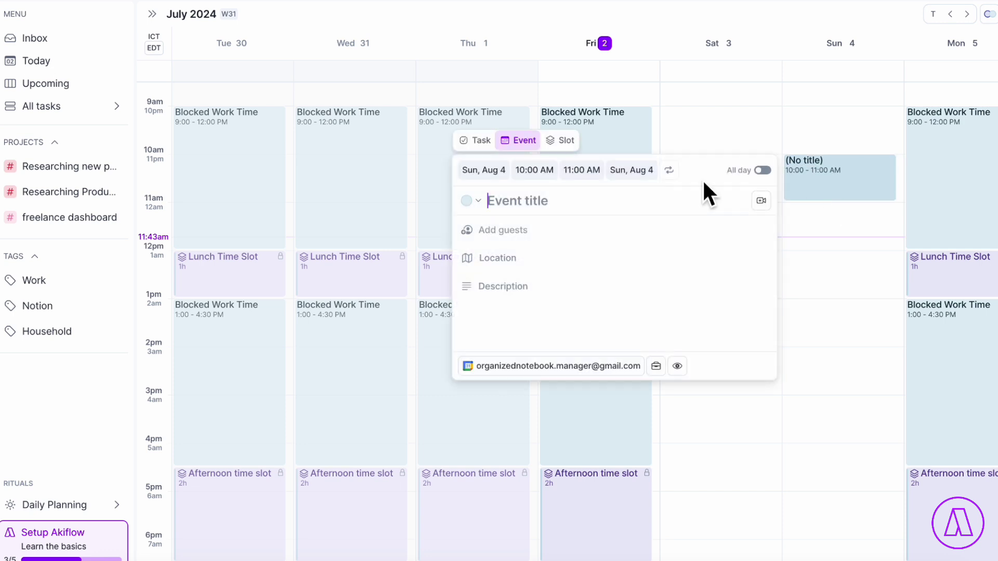
{"action": "type", "text": "Water p"}
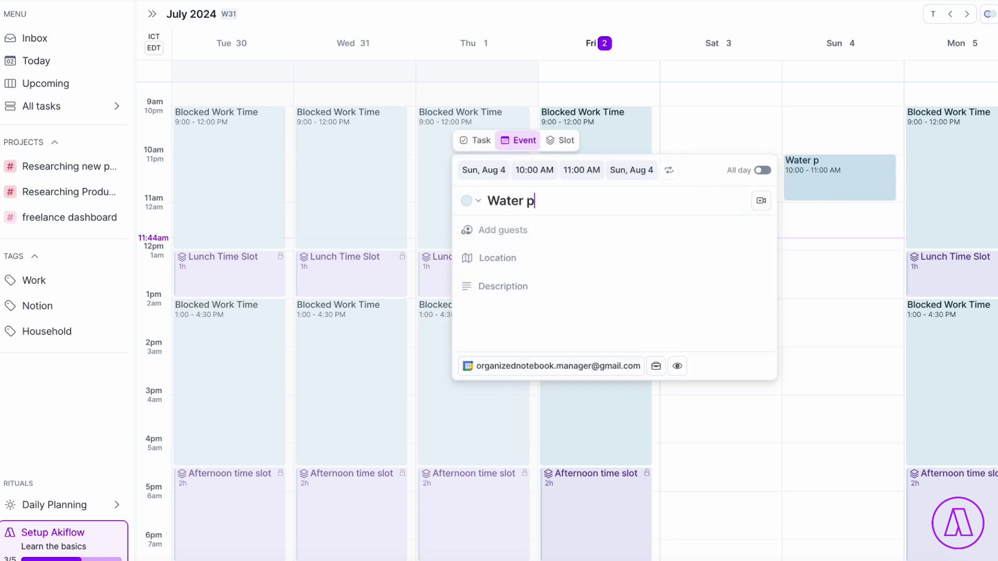
{"action": "type", "text": "lants"}
{"action": "left_click", "coordinate": [481, 141]}
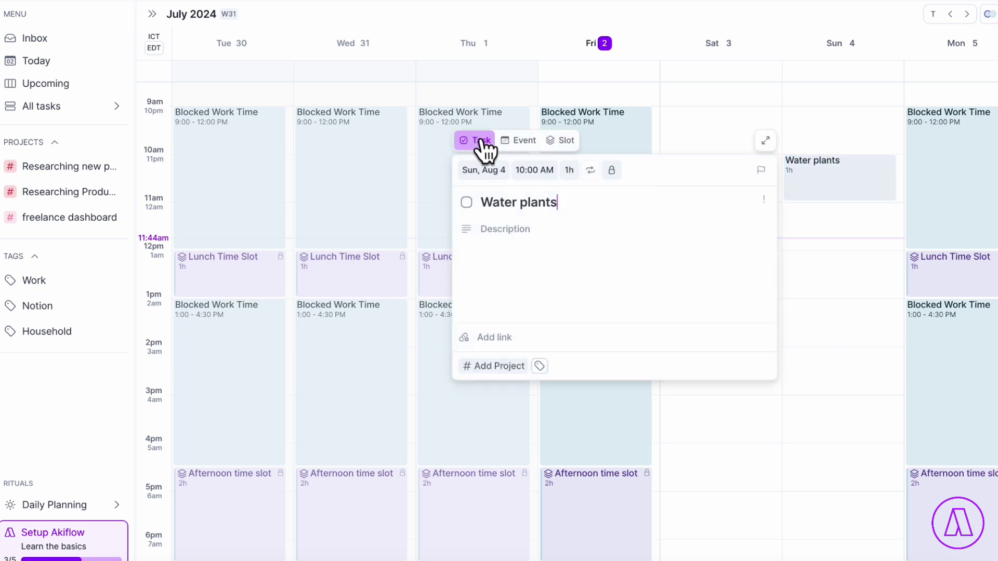
{"action": "left_click", "coordinate": [590, 171]}
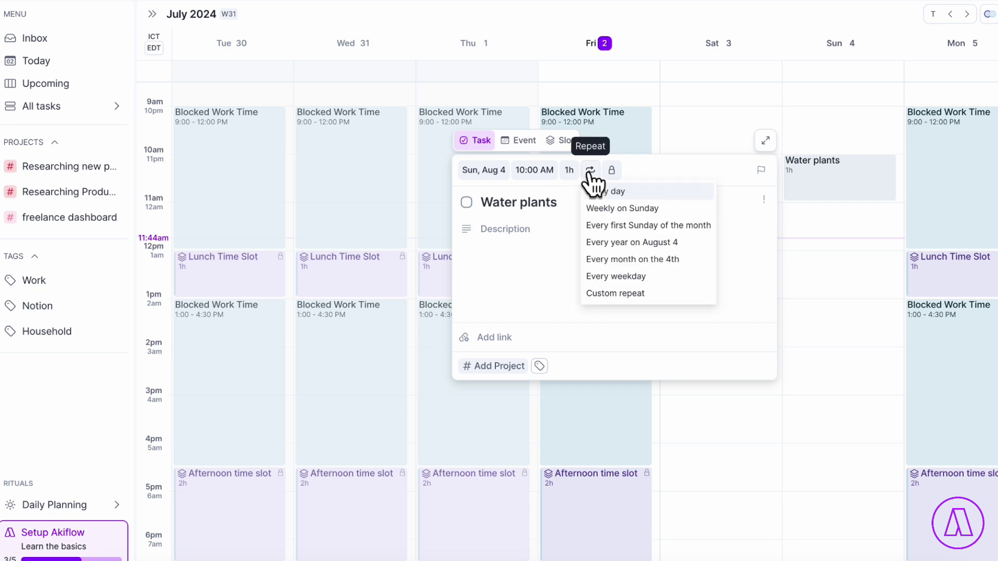
{"action": "left_click", "coordinate": [688, 209]}
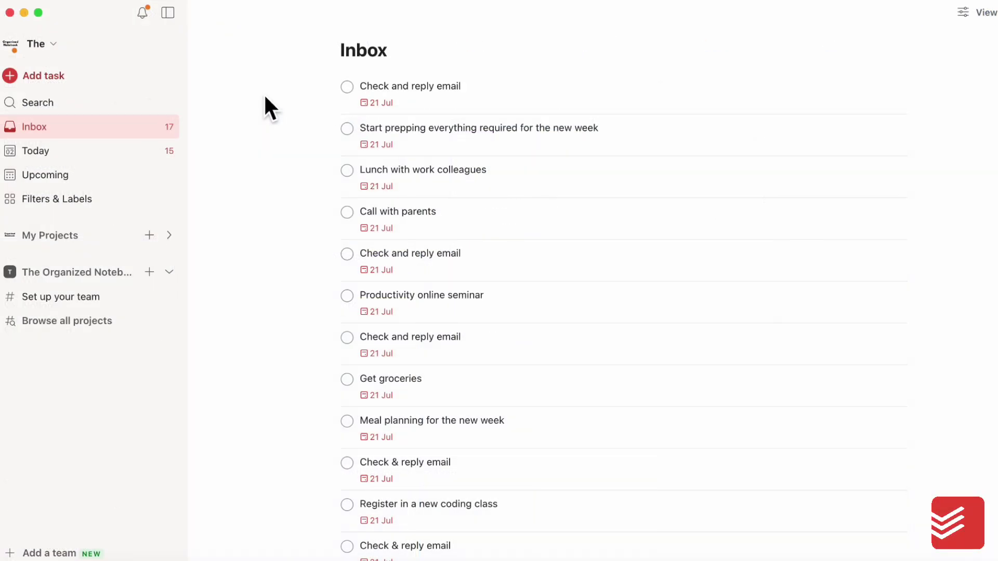
- Add 'Water the plants' to the Inbox with the due date 'every sunday'
{"action": "left_click", "coordinate": [39, 77]}
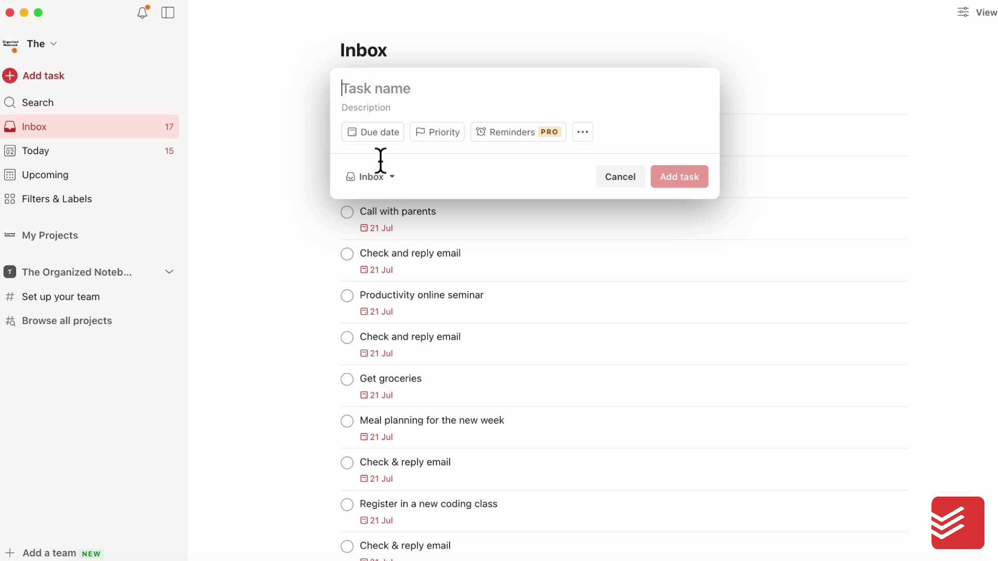
{"action": "type", "text": "Wat"}
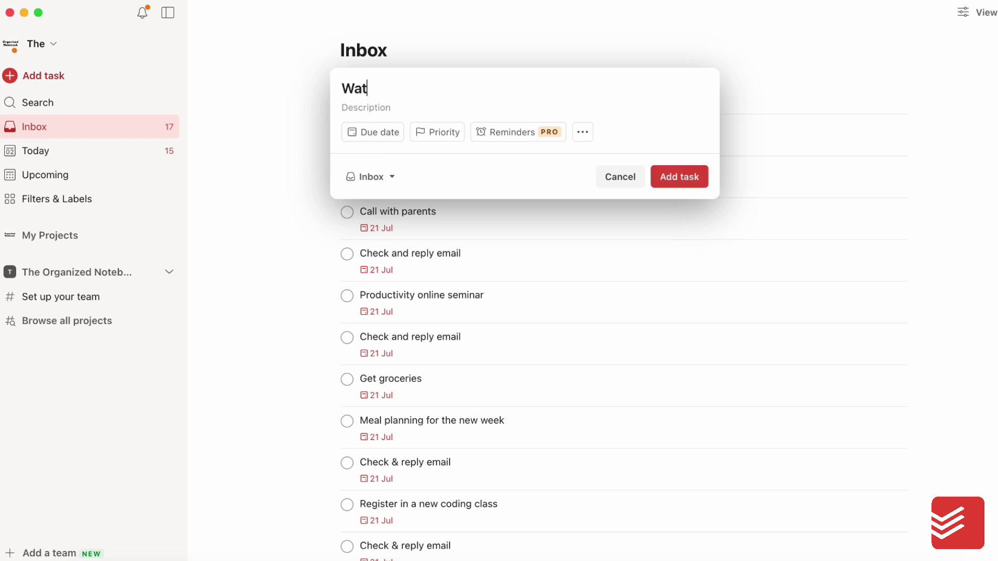
{"action": "type", "text": "er the plants"}
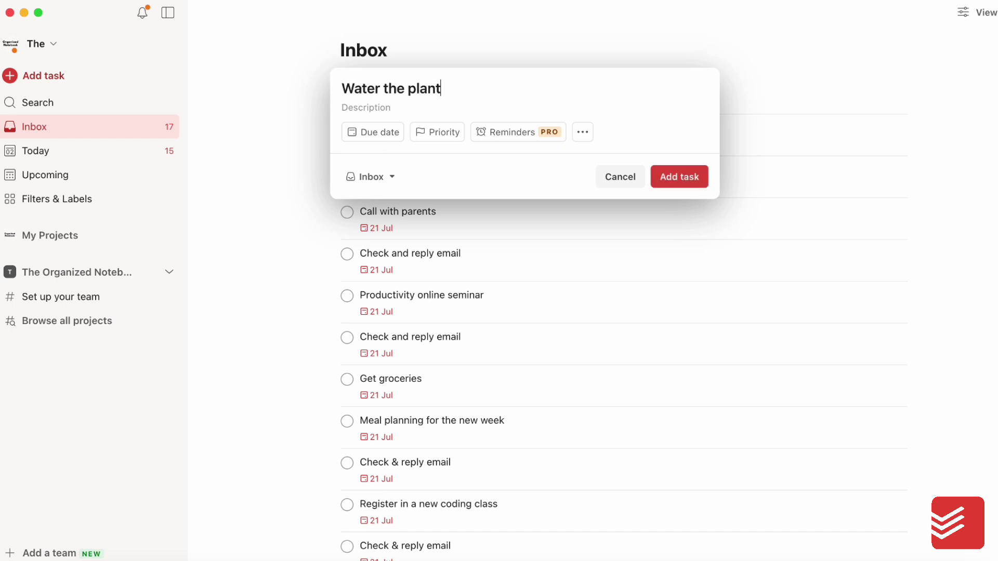
{"action": "left_click", "coordinate": [375, 135]}
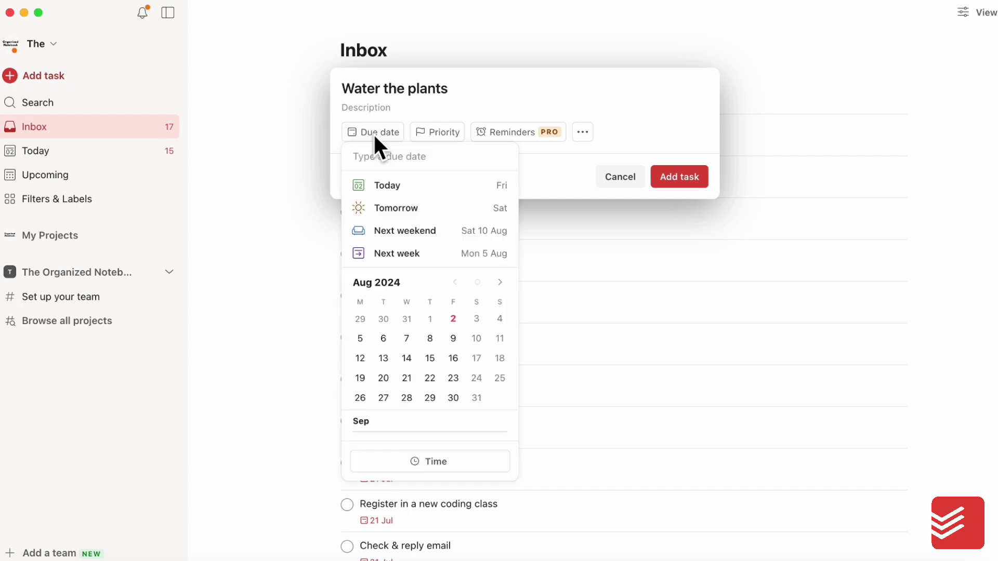
{"action": "type", "text": "every sunday"}
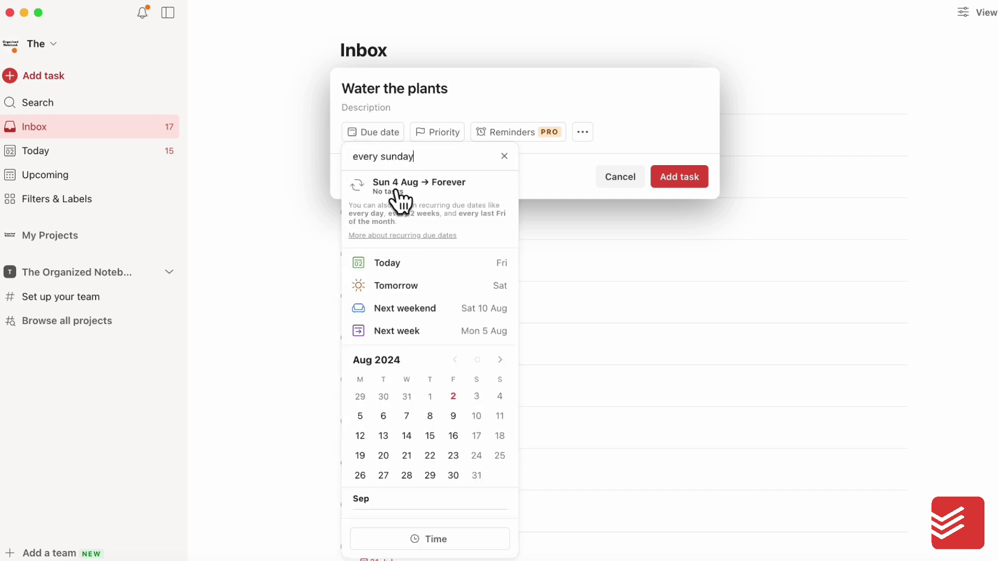
{"action": "left_click", "coordinate": [431, 190]}
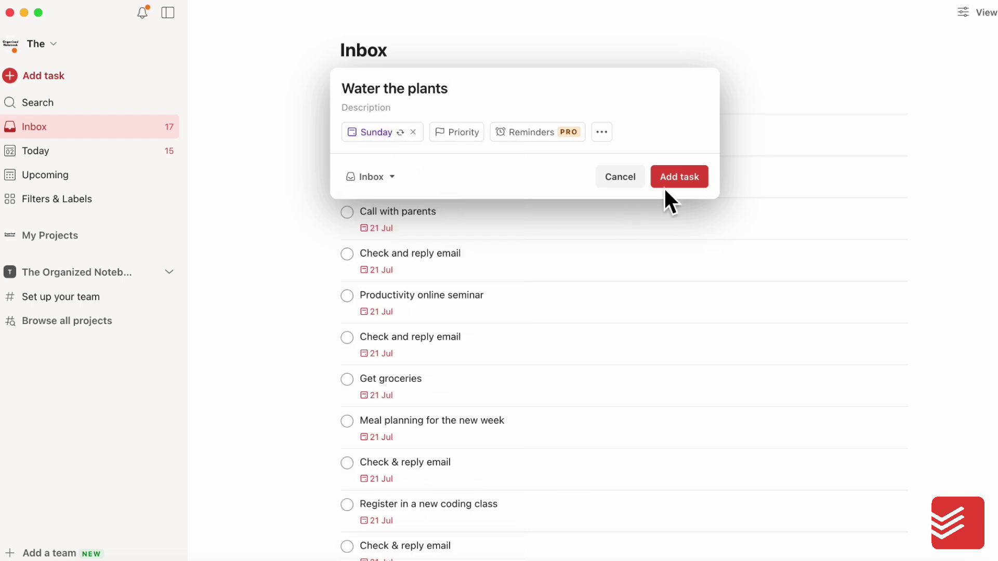
{"action": "left_click", "coordinate": [681, 177]}
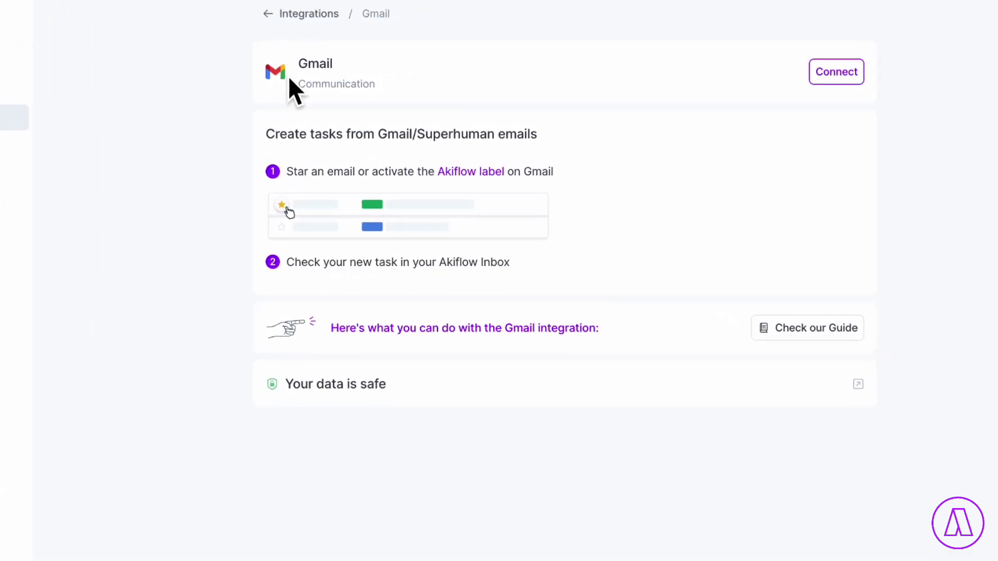
- Connect the Gmail integration from Akiflow's Gmail integration page
{"action": "left_click", "coordinate": [850, 78]}
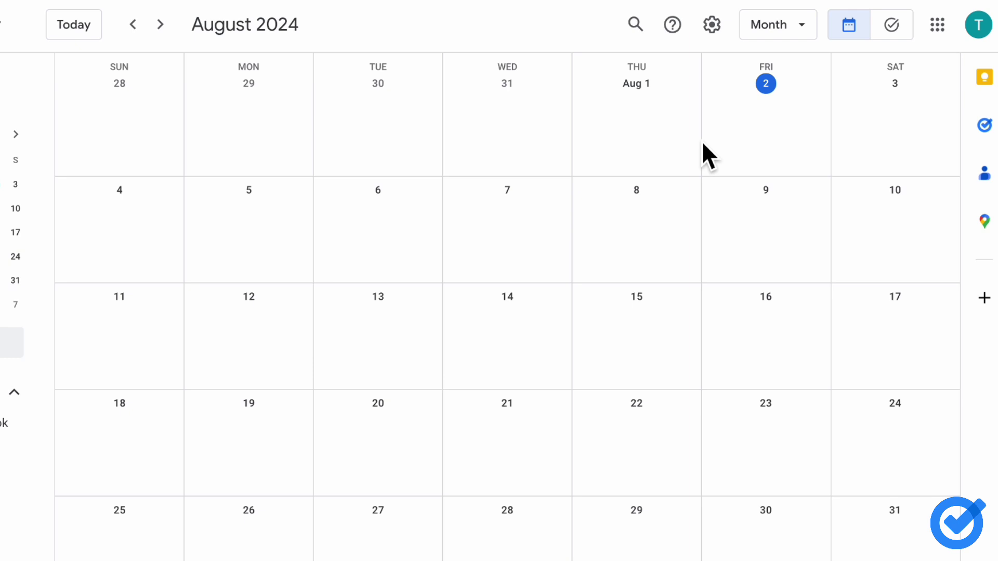
- Check the Tasks view, then start a new task entry on Friday, August 2
{"action": "left_click", "coordinate": [892, 33]}
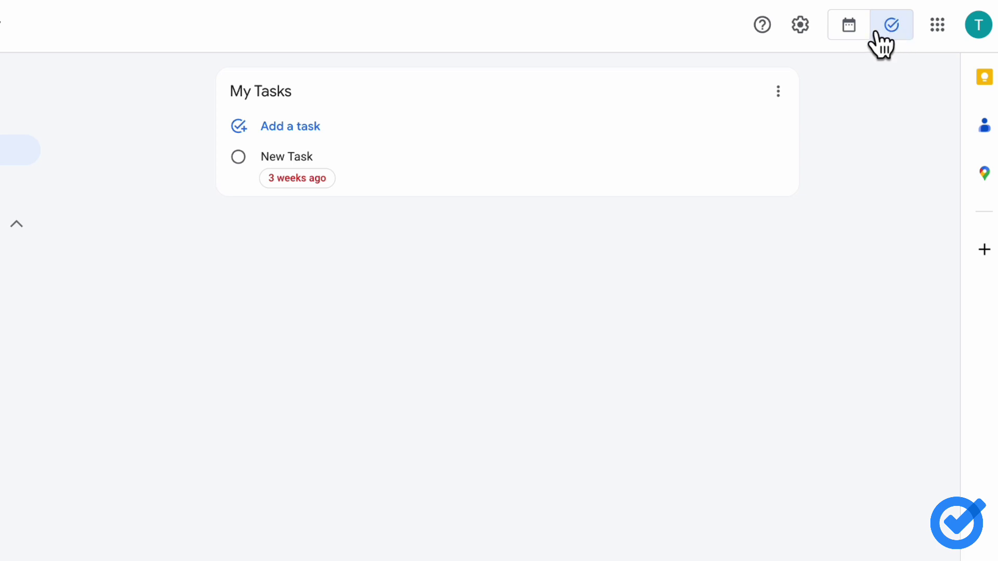
{"action": "left_click", "coordinate": [851, 33]}
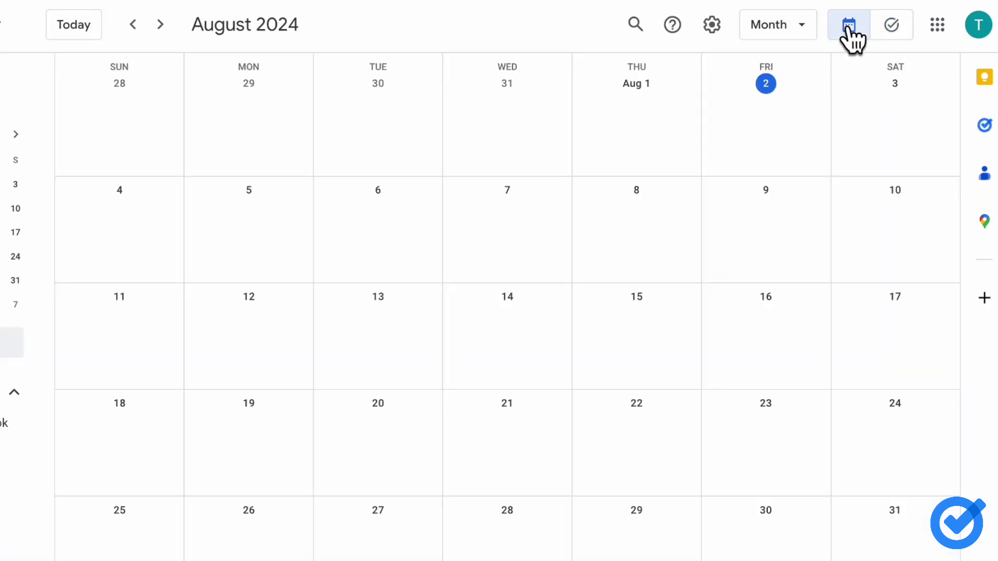
{"action": "left_click", "coordinate": [740, 112]}
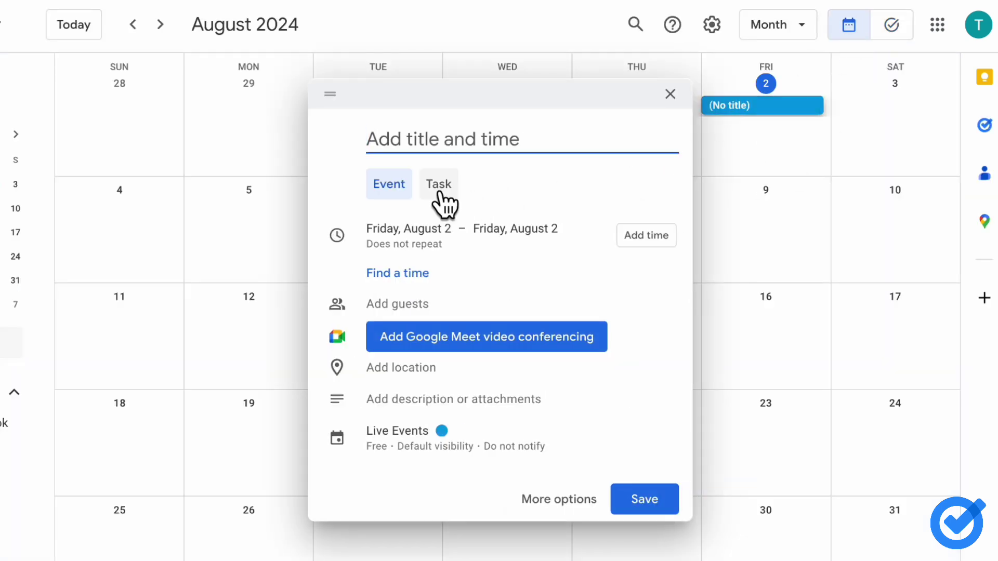
{"action": "left_click", "coordinate": [442, 187]}
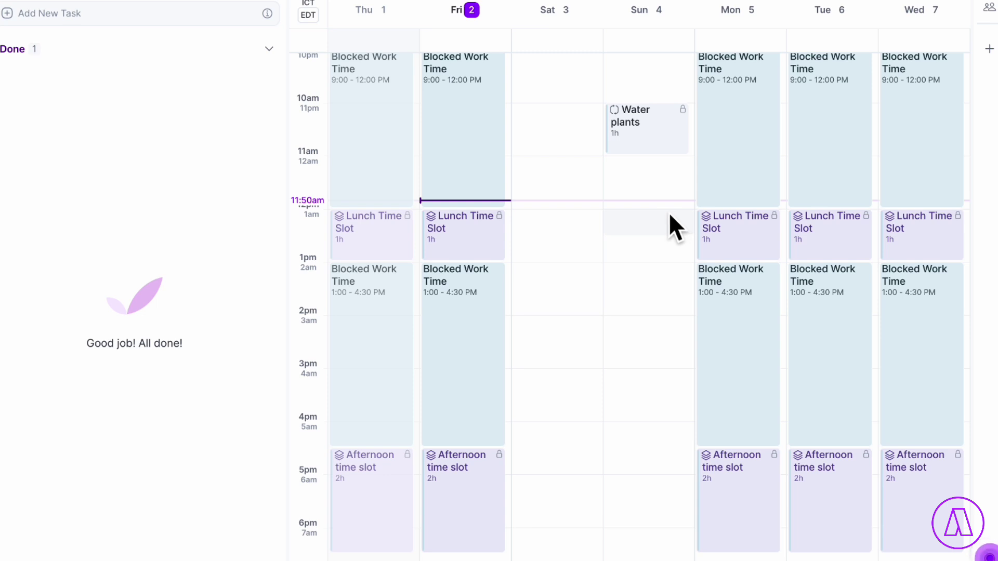
- Create a 'TimeSlot' slot on Sunday from 12:00 to 2:30 PM holding a task to email a contact
{"action": "left_click_drag", "start_coordinate": [668, 214], "coordinate": [654, 334]}
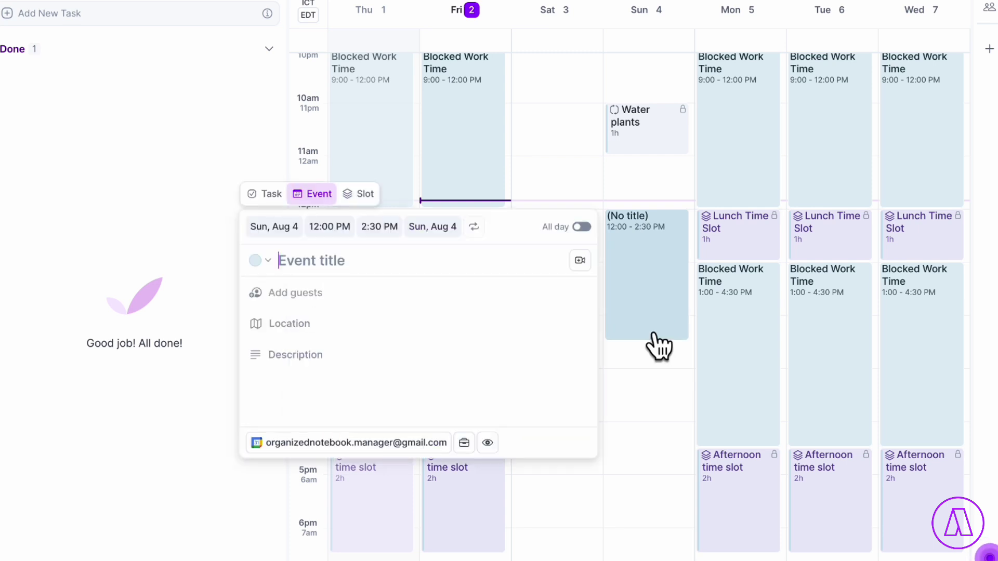
{"action": "left_click", "coordinate": [361, 196]}
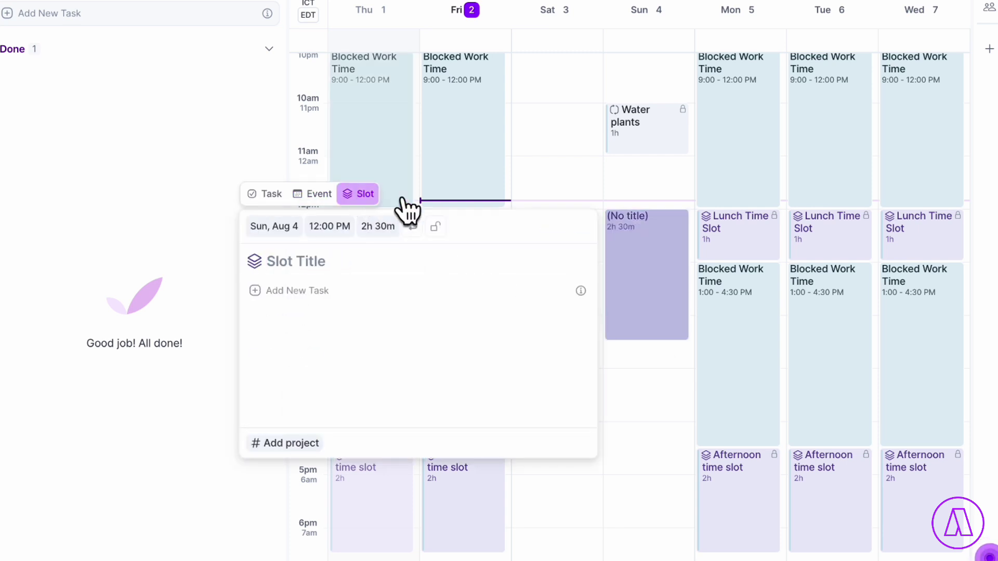
{"action": "type", "text": "TimeSlot"}
{"action": "left_click", "coordinate": [306, 276]}
{"action": "left_click", "coordinate": [337, 306]}
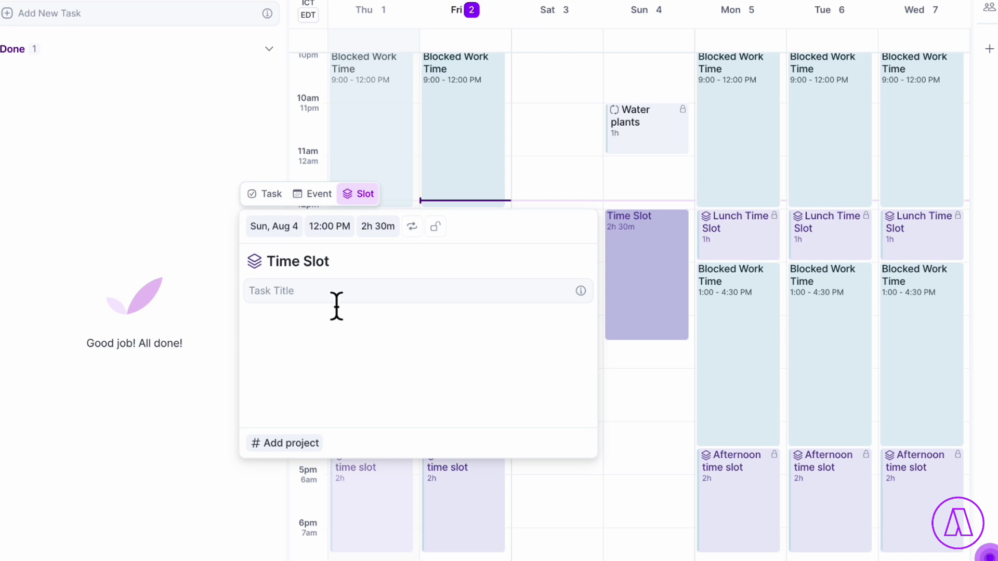
{"action": "type", "text": "Email "}
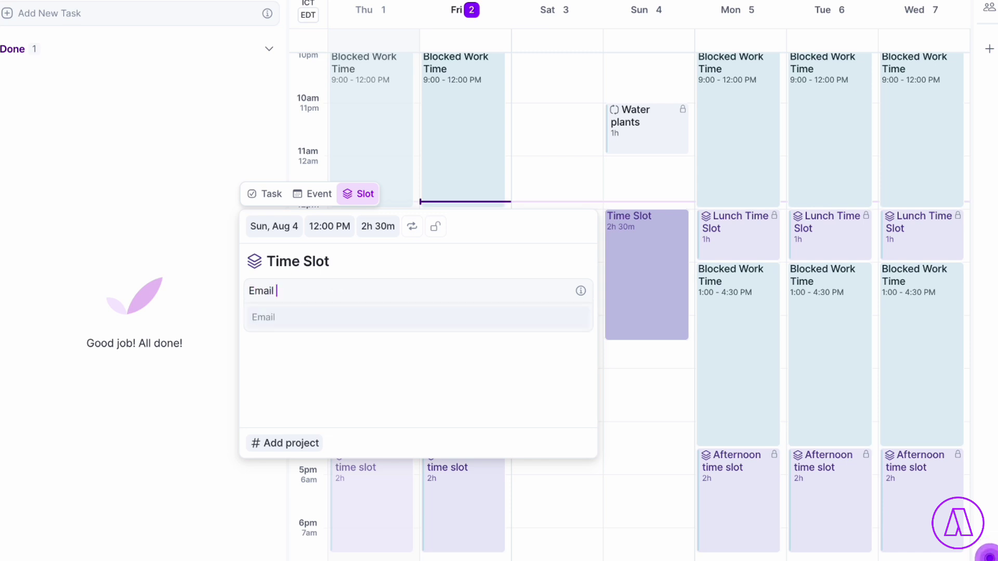
{"action": "type", "text": "Ann"}
{"action": "key", "text": "Return"}
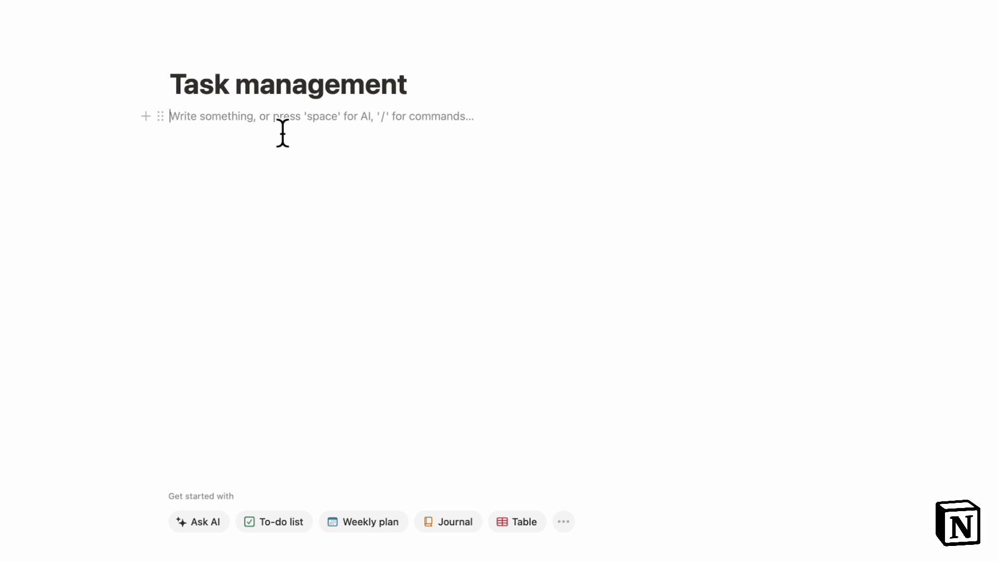
- Insert a table database with a first row named 'Task 1'
{"action": "type", "text": "/table"}
{"action": "left_click", "coordinate": [289, 166]}
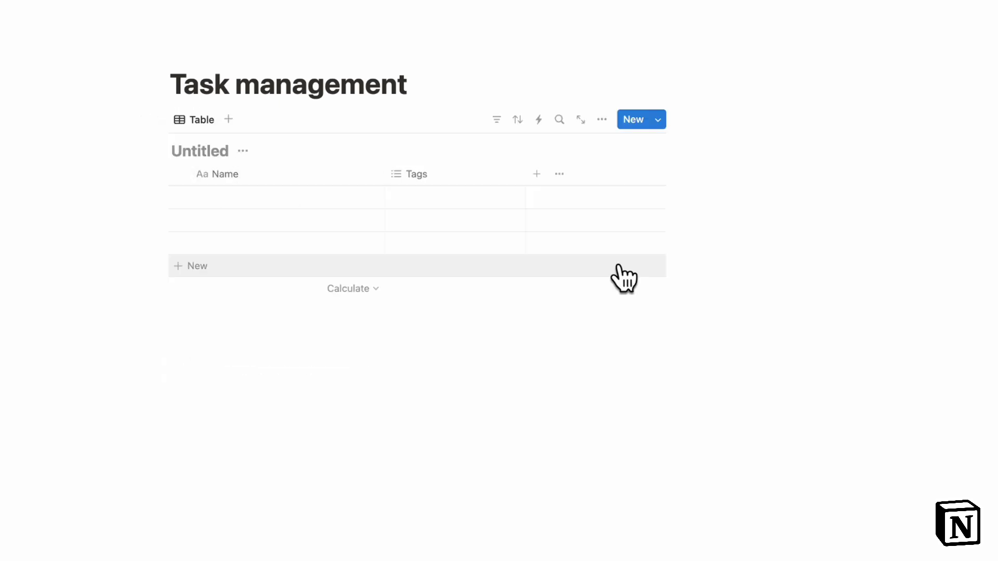
{"action": "left_click", "coordinate": [276, 199]}
{"action": "type", "text": "Task 1"}
{"action": "key", "text": "Return"}
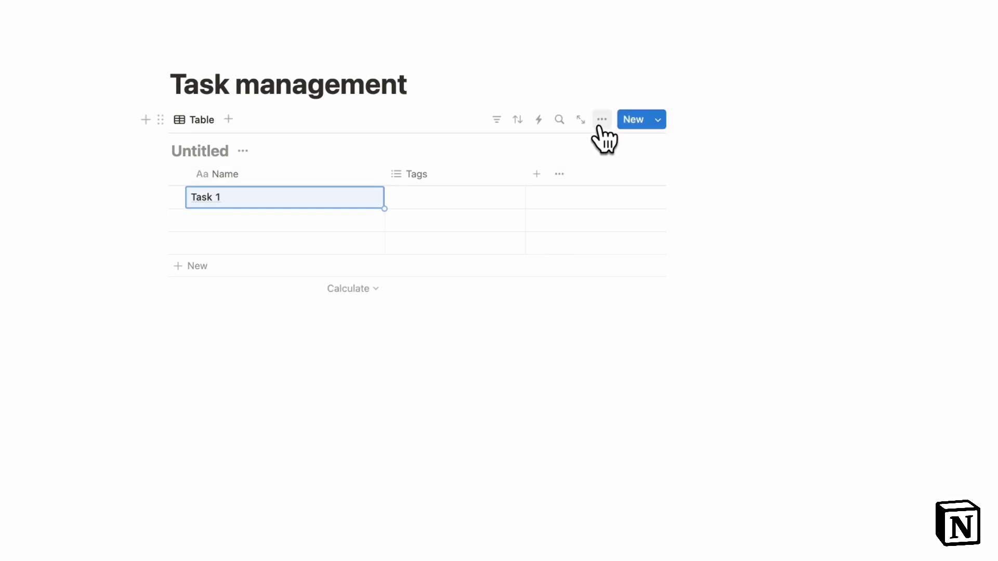
- Turn on sub-items for the table
{"action": "left_click", "coordinate": [604, 123]}
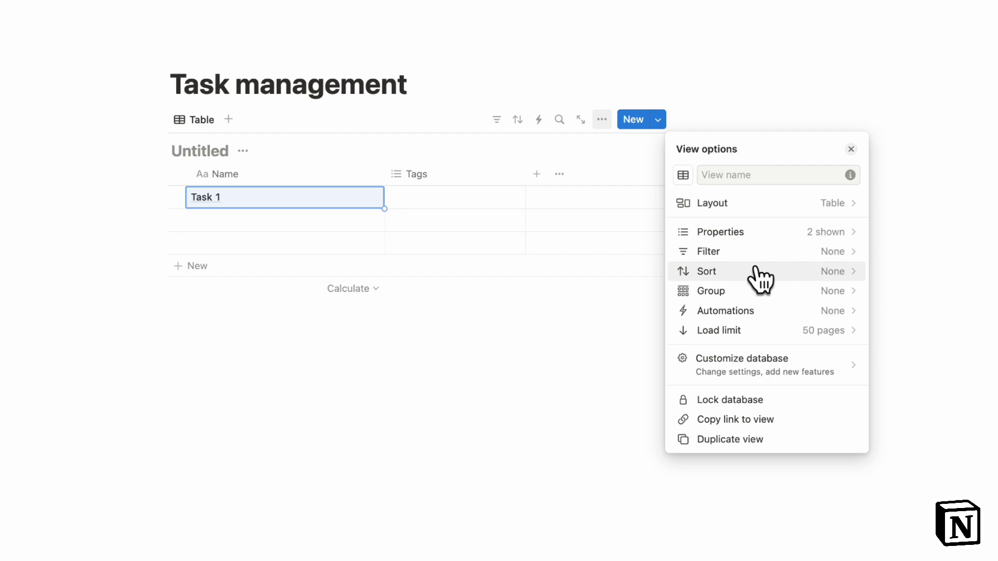
{"action": "left_click", "coordinate": [797, 378]}
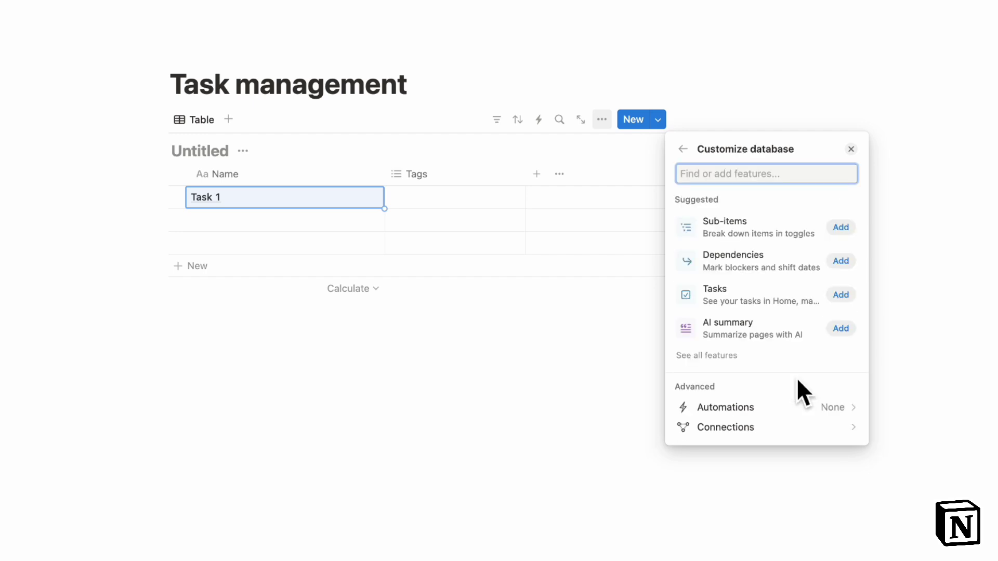
{"action": "left_click", "coordinate": [841, 229]}
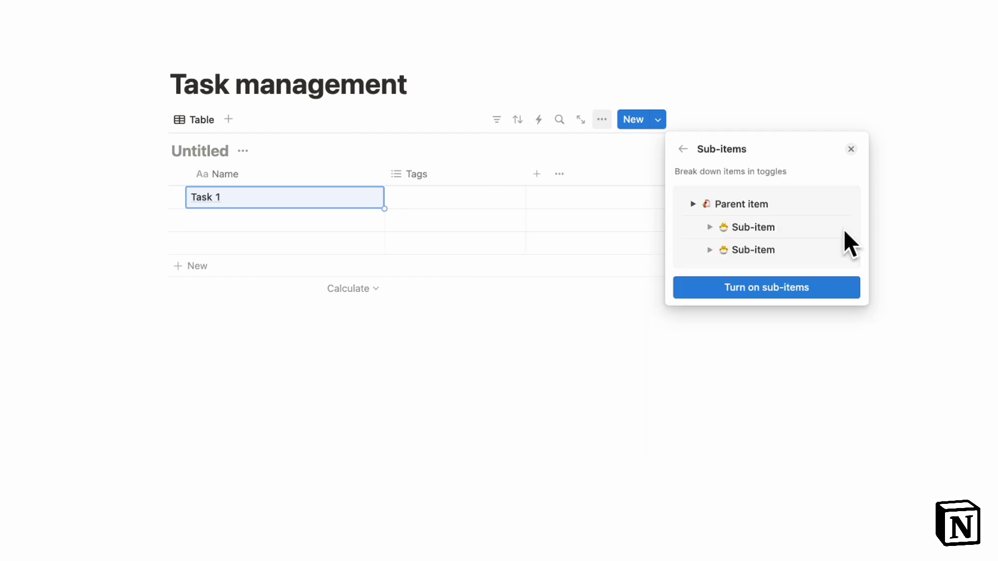
{"action": "left_click", "coordinate": [819, 290]}
- Add two 'Sub tasks' sub-items under Task 1 and check they collapse and expand
{"action": "left_click", "coordinate": [276, 227]}
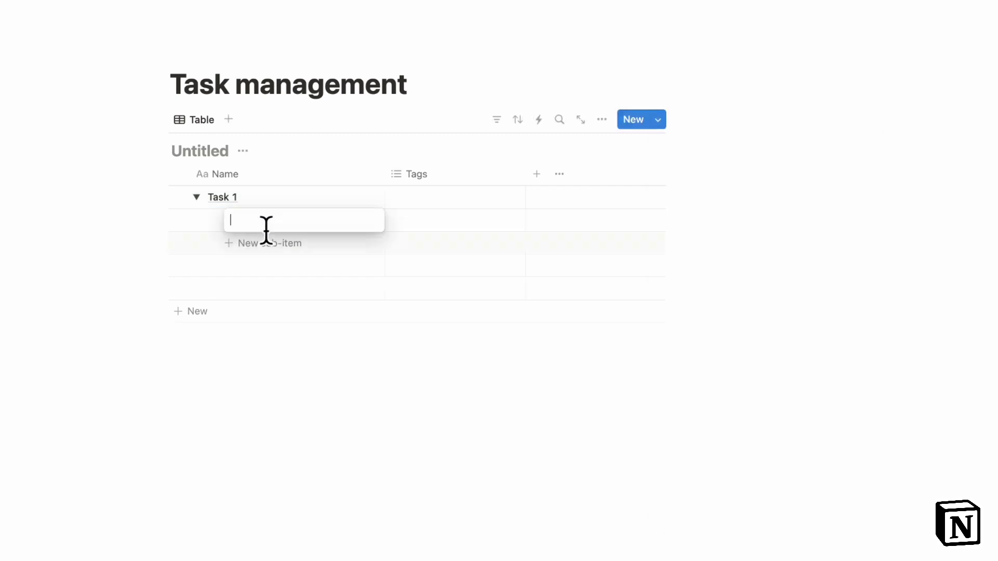
{"action": "type", "text": "Sub tasks"}
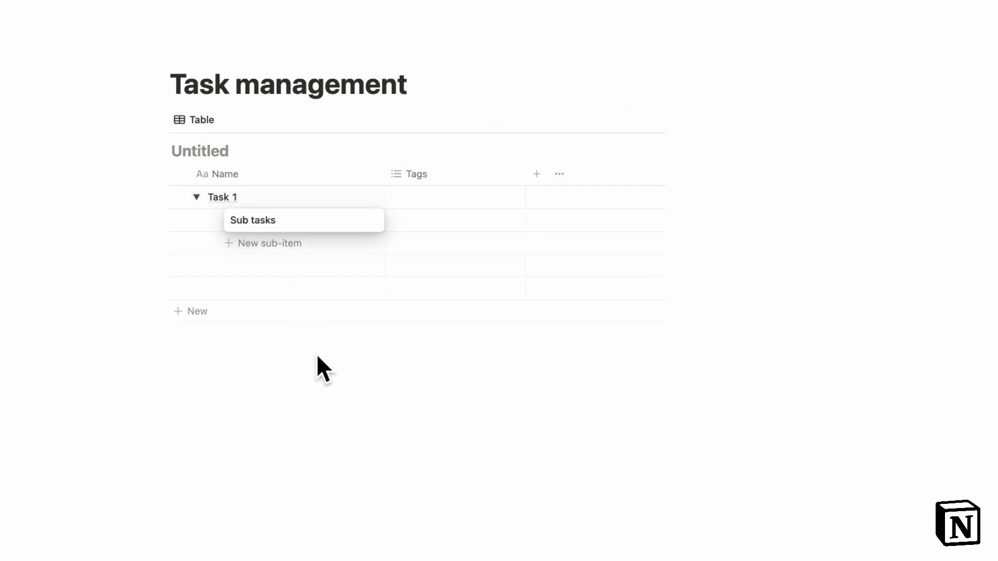
{"action": "key", "text": "Return"}
{"action": "left_click", "coordinate": [278, 243]}
{"action": "type", "text": "Sub tas"}
{"action": "key", "text": "BackSpace"}
{"action": "key", "text": "BackSpace"}
{"action": "key", "text": "BackSpace"}
{"action": "key", "text": "BackSpace"}
{"action": "type", "text": "b tasks"}
{"action": "key", "text": "Return"}
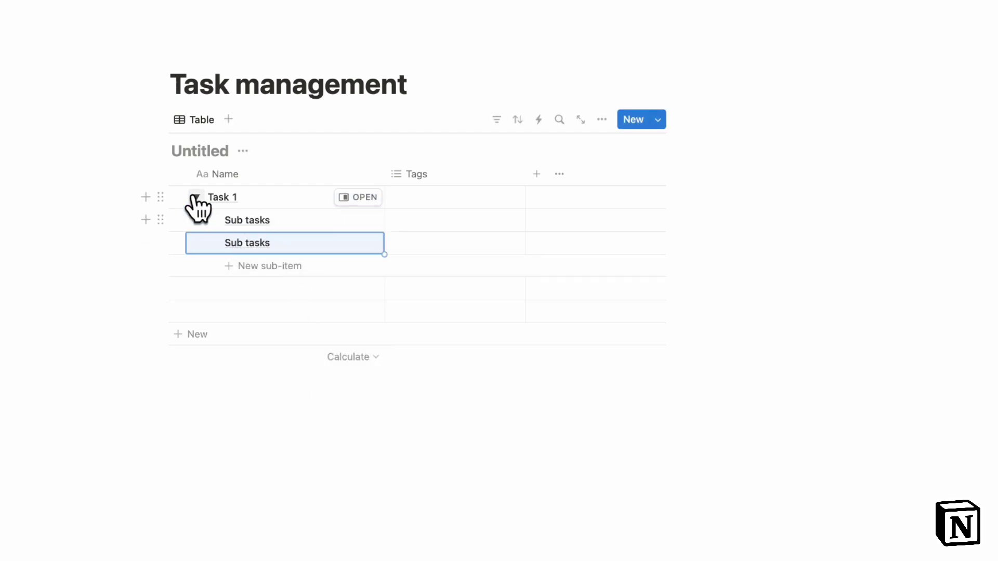
{"action": "left_click", "coordinate": [197, 198]}
{"action": "left_click", "coordinate": [197, 197]}
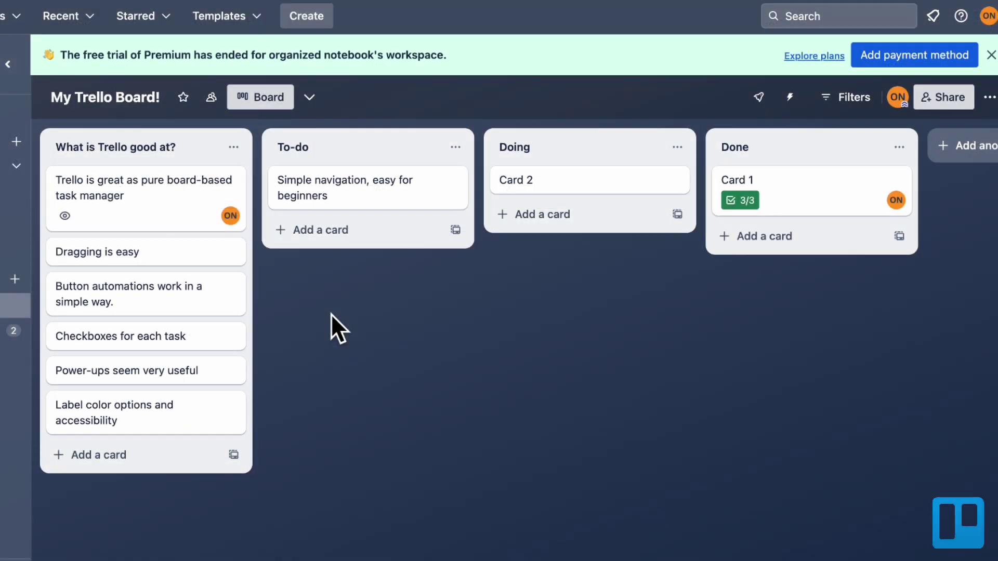
- Add a checklist to the Simple navigation card with two 'Sub tasks' items, the first ticked
{"action": "left_click", "coordinate": [398, 207]}
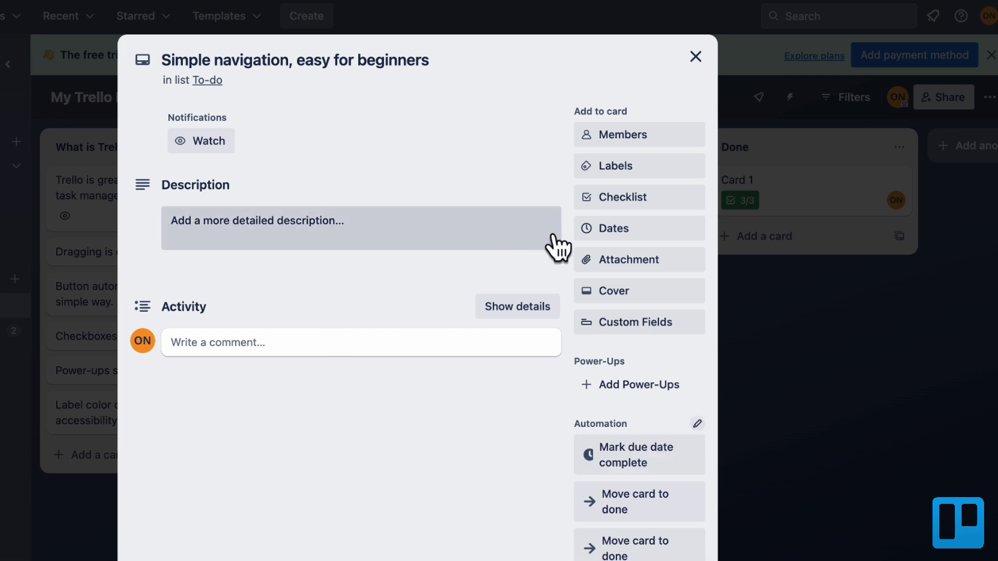
{"action": "left_click", "coordinate": [641, 201]}
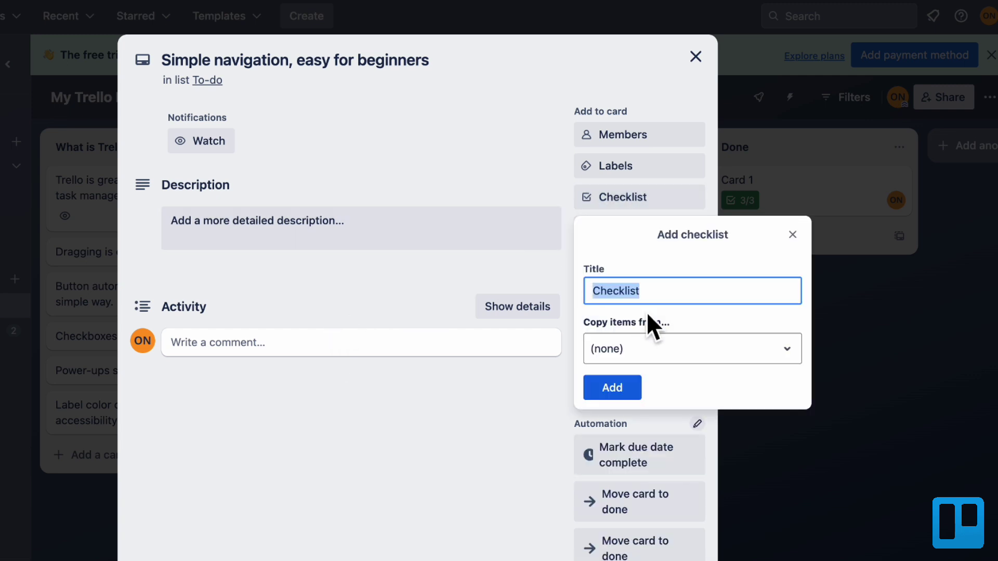
{"action": "left_click", "coordinate": [623, 389]}
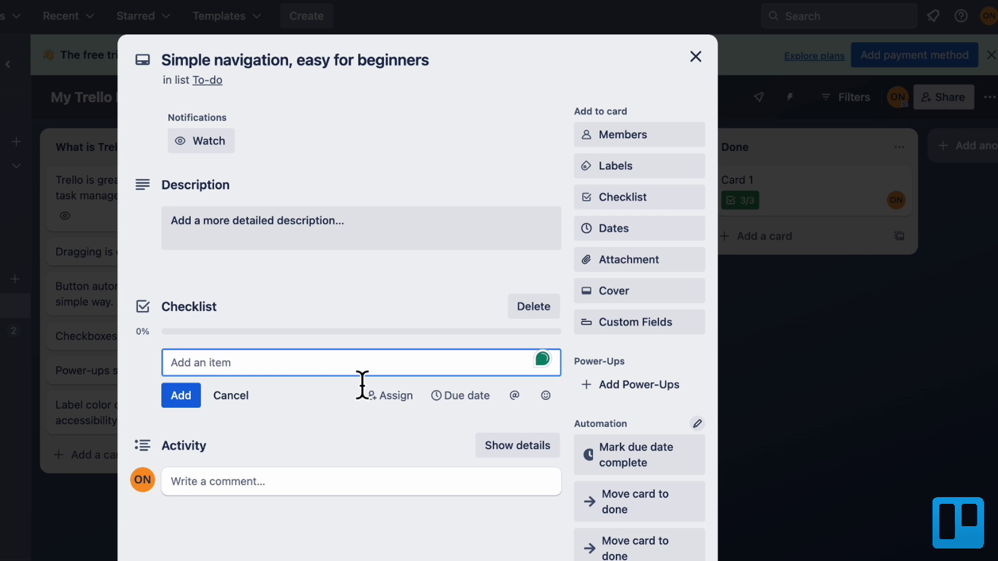
{"action": "type", "text": "Sub t"}
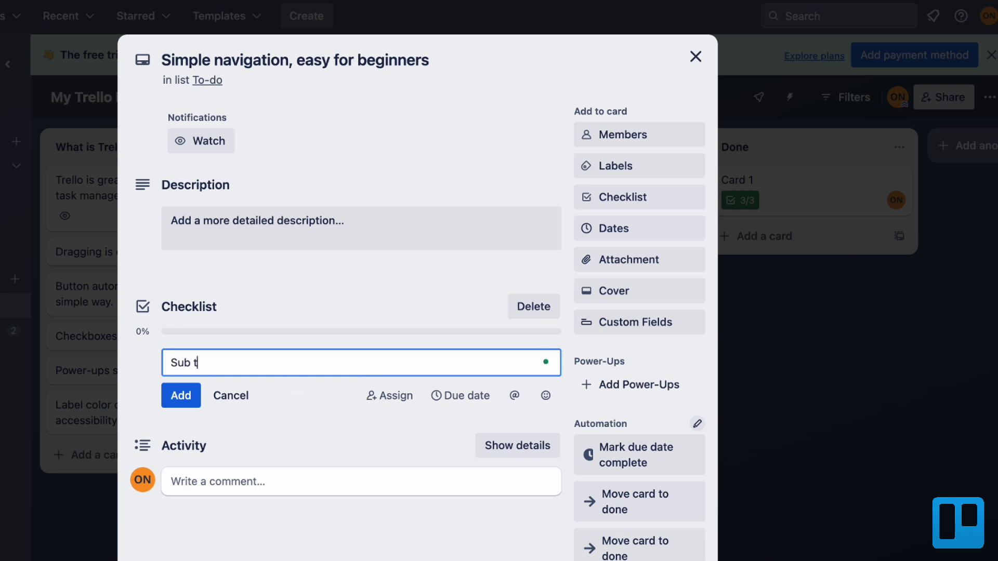
{"action": "type", "text": "asks"}
{"action": "left_click", "coordinate": [179, 395]}
{"action": "type", "text": "Sub tasks"}
{"action": "left_click", "coordinate": [185, 423]}
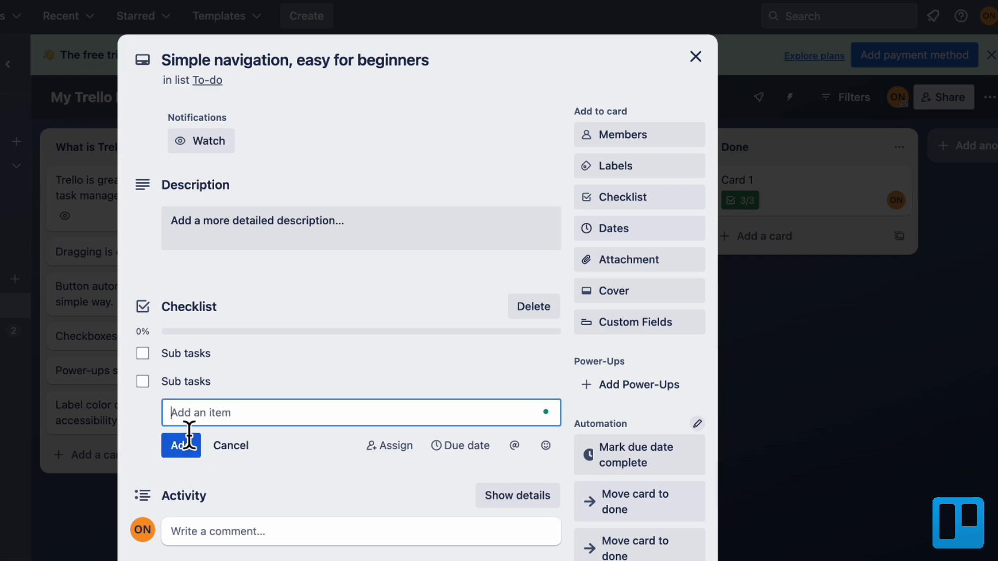
{"action": "left_click", "coordinate": [142, 353]}
{"action": "left_click", "coordinate": [802, 386]}
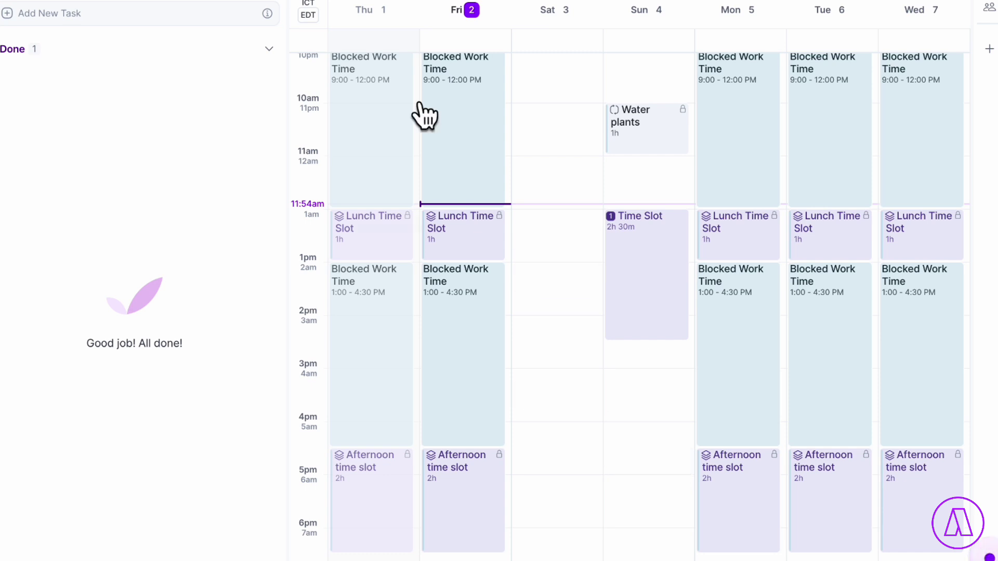
- Review the tasks inside Sunday's Time Slot, then close its details
{"action": "left_click", "coordinate": [645, 289]}
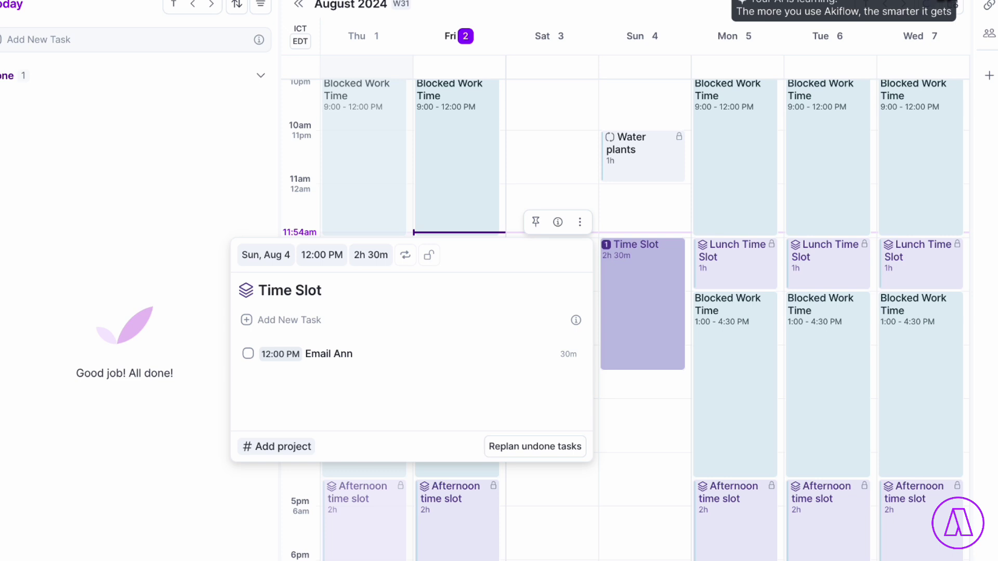
{"action": "left_click", "coordinate": [943, 3]}
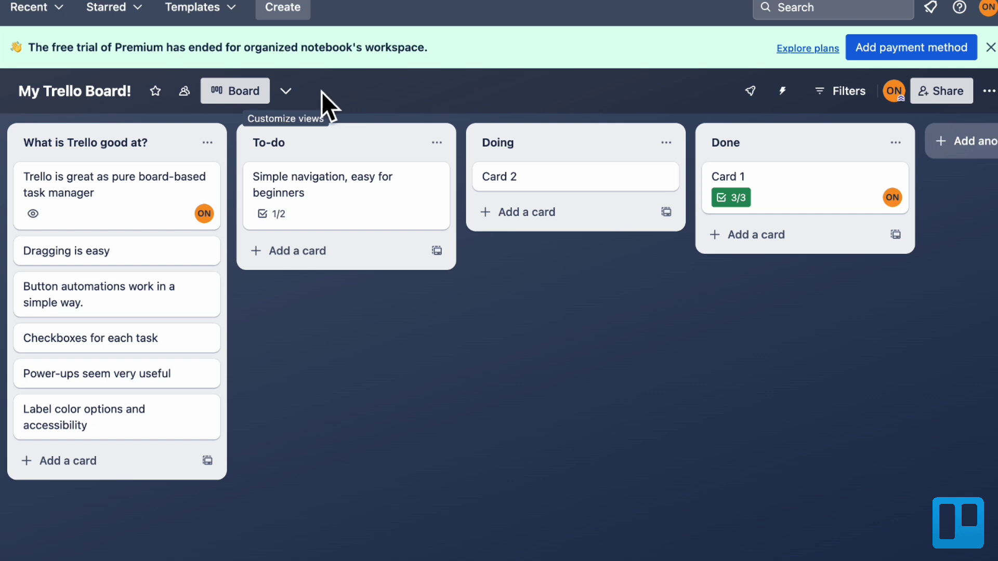
- Look at the available board views, then drag Simple navigation from To-do into Done
{"action": "left_click", "coordinate": [286, 91]}
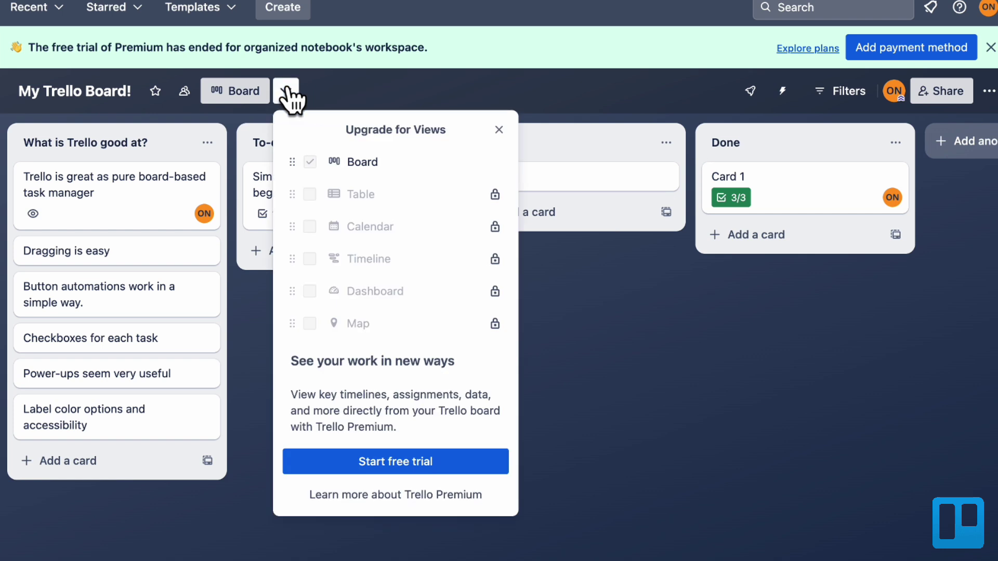
{"action": "left_click", "coordinate": [288, 92]}
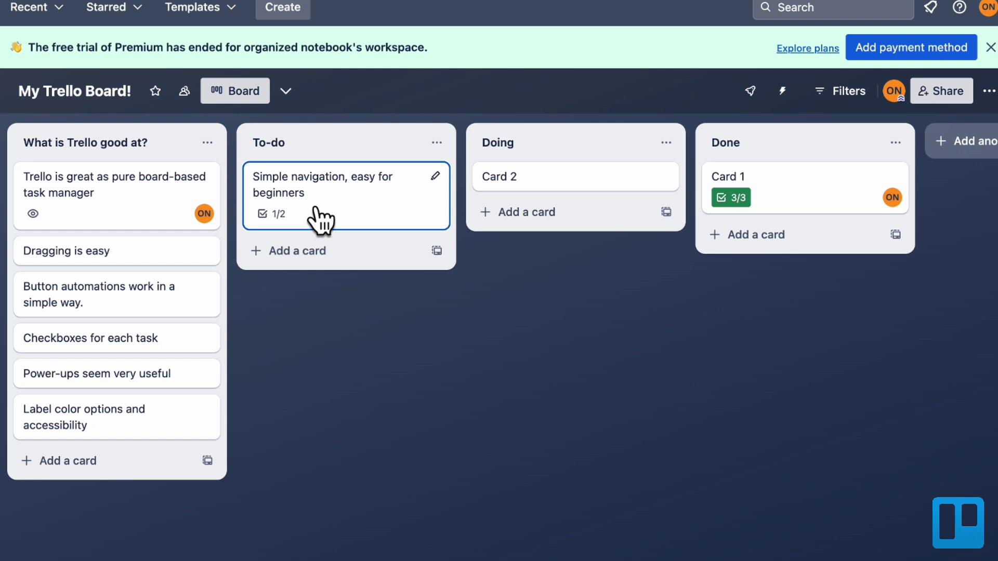
{"action": "left_click_drag", "start_coordinate": [318, 215], "coordinate": [715, 206]}
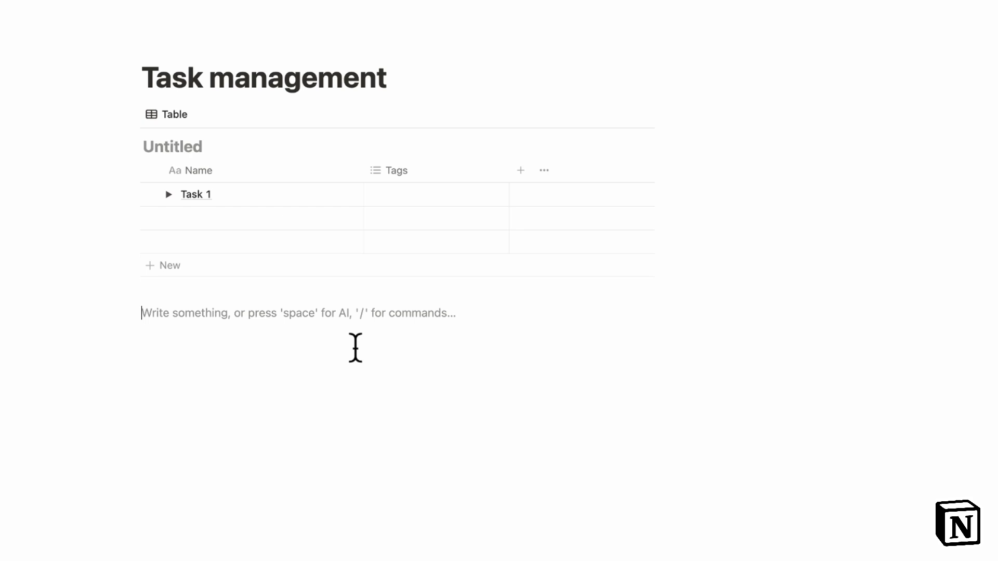
- Switch the Task management database through Board, Timeline and Calendar layouts, ending on Table
{"action": "mouse_move", "coordinate": [573, 161]}
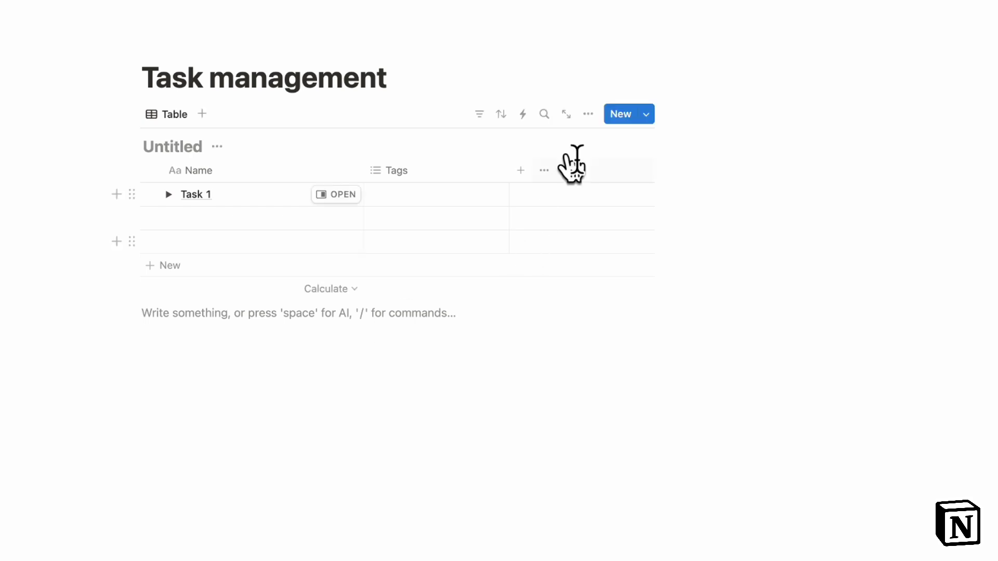
{"action": "left_click", "coordinate": [591, 117]}
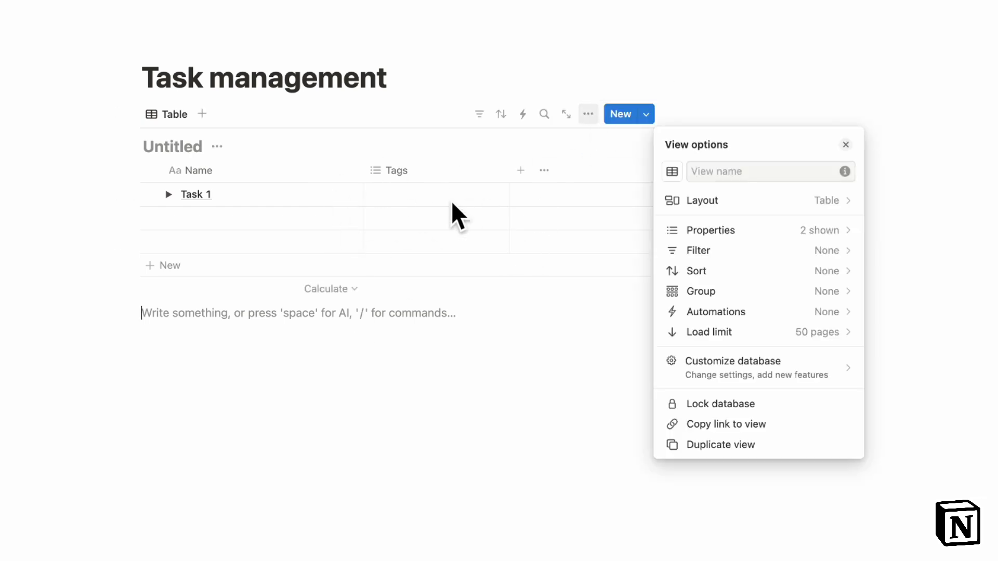
{"action": "left_click", "coordinate": [728, 201]}
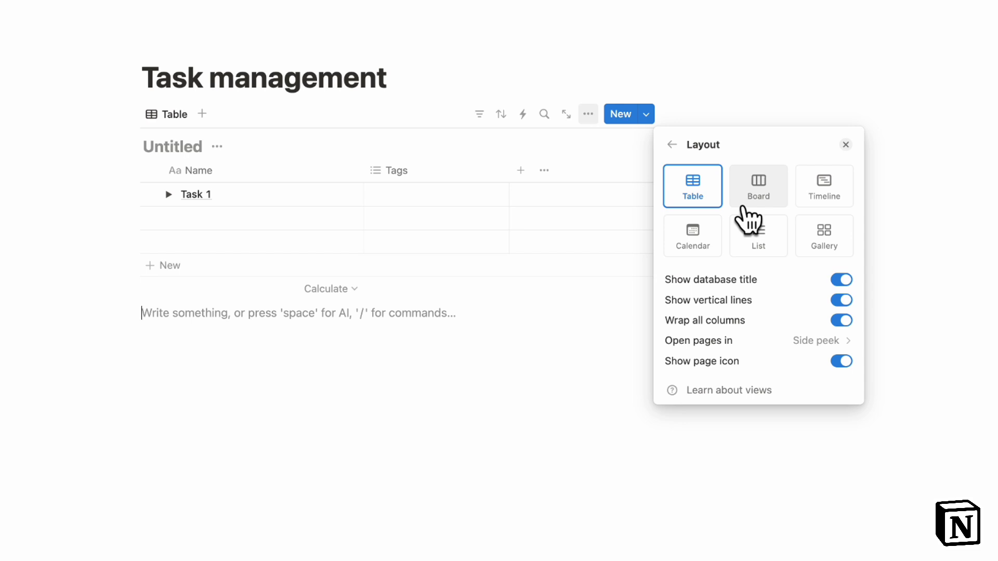
{"action": "left_click", "coordinate": [758, 196]}
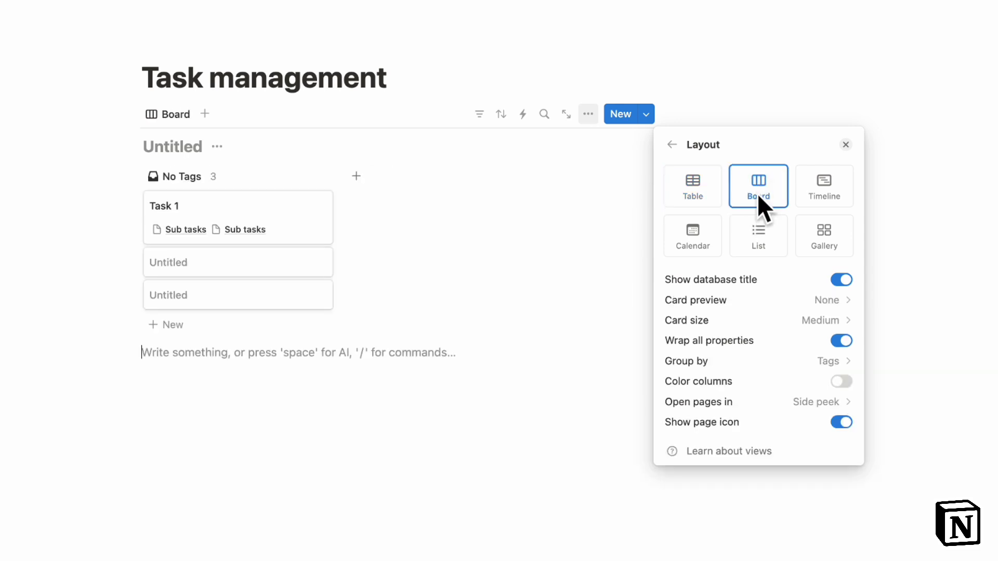
{"action": "left_click", "coordinate": [824, 204]}
{"action": "left_click", "coordinate": [700, 249]}
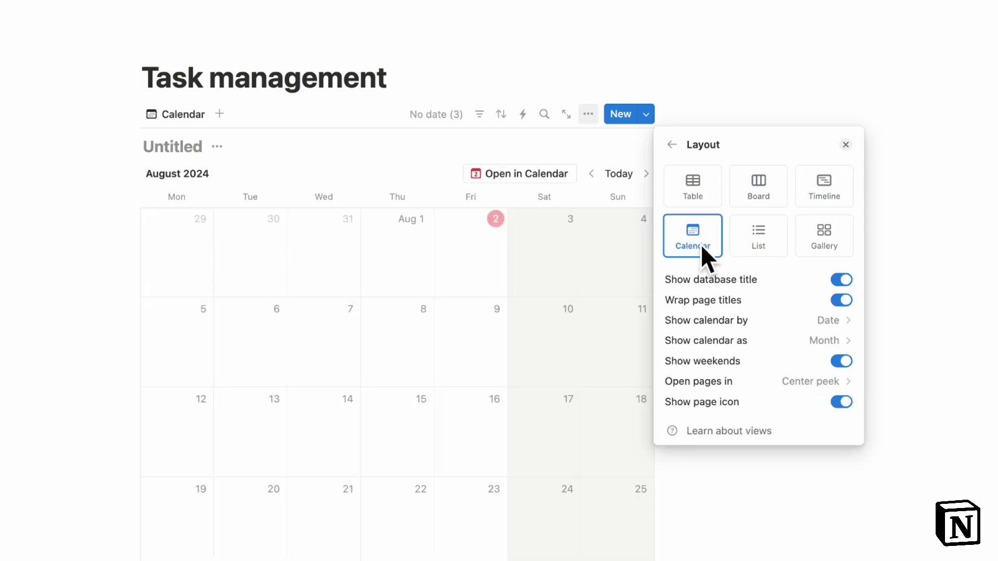
{"action": "left_click", "coordinate": [762, 192]}
{"action": "left_click", "coordinate": [703, 194]}
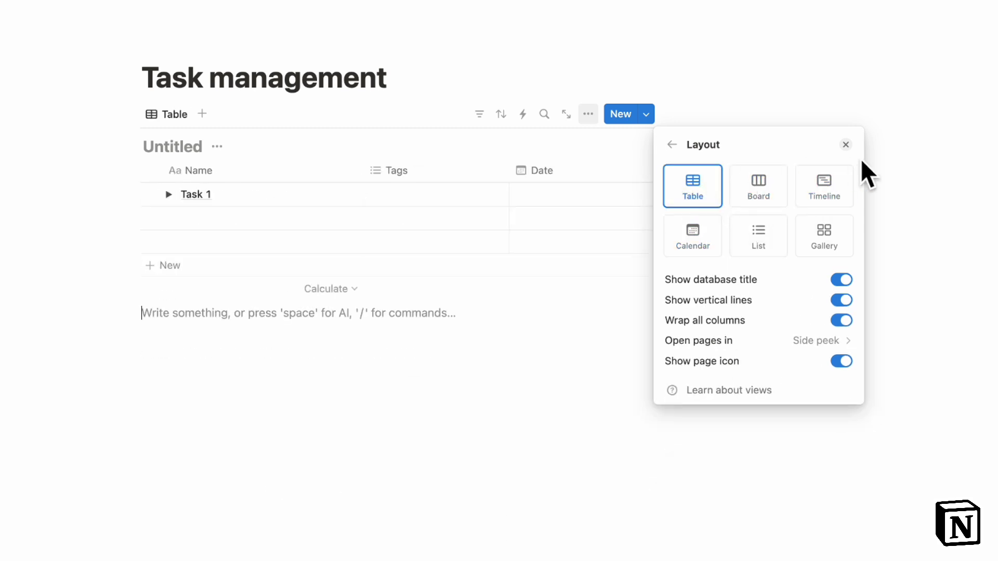
{"action": "left_click", "coordinate": [846, 144]}
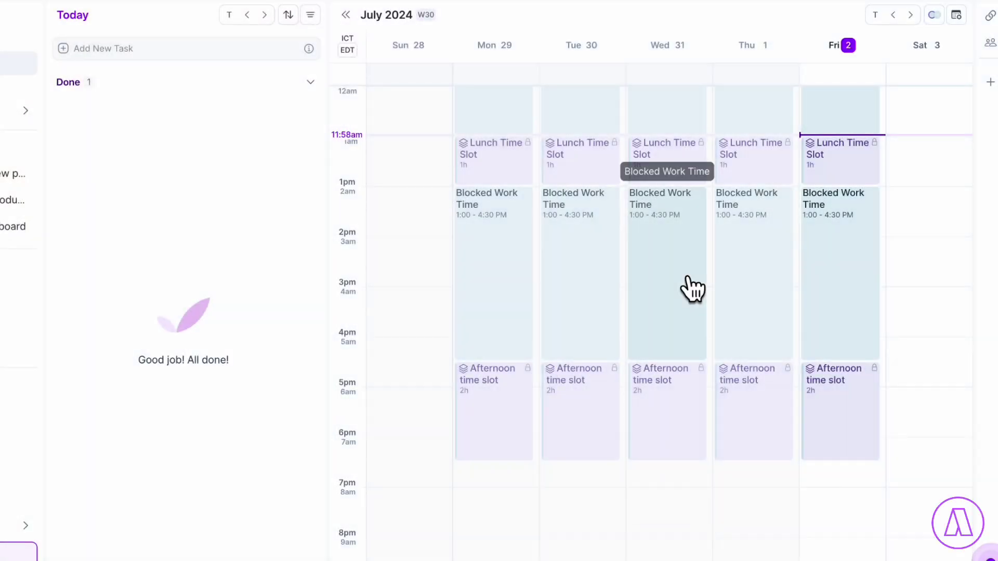
- Add a 'Send invoice' task to Sunday's 12:00 PM Time Slot, next to Email Ann
{"action": "scroll", "coordinate": [693, 289], "scroll_direction": "right", "scroll_amount": 3}
{"action": "scroll", "coordinate": [693, 289], "scroll_direction": "right", "scroll_amount": 1}
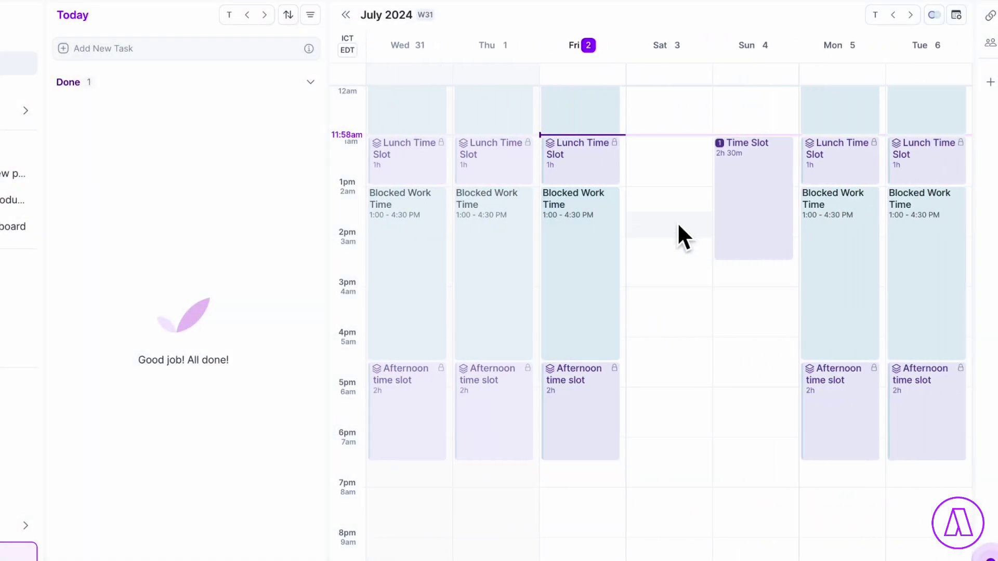
{"action": "left_click", "coordinate": [762, 208]}
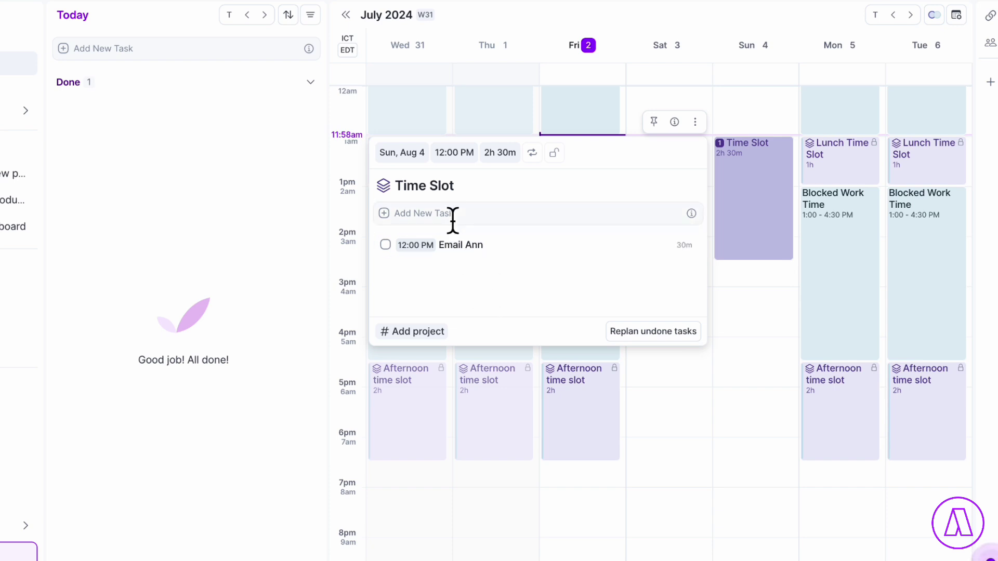
{"action": "left_click", "coordinate": [428, 218]}
{"action": "type", "text": "Send invoice"}
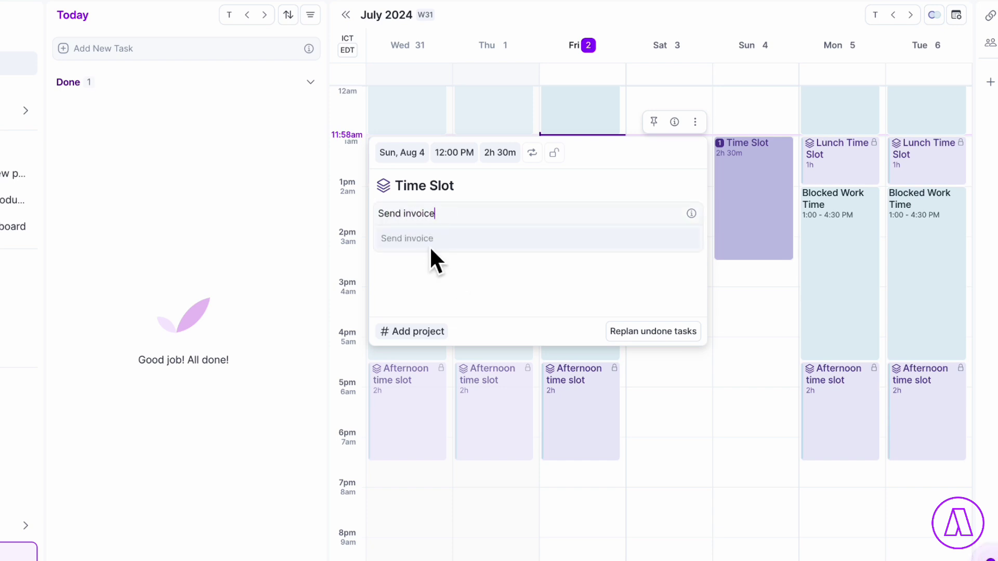
{"action": "key", "text": "Return"}
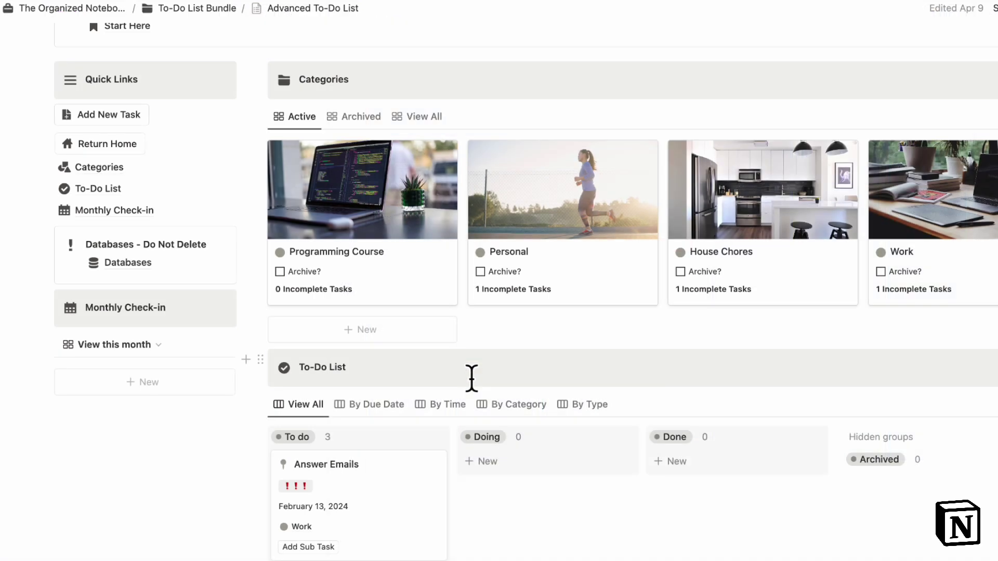
- Switch the To-Do List board to the By Category view and browse the House Chores, Personal and Work groups
{"action": "scroll", "coordinate": [468, 372], "scroll_direction": "down", "scroll_amount": 5}
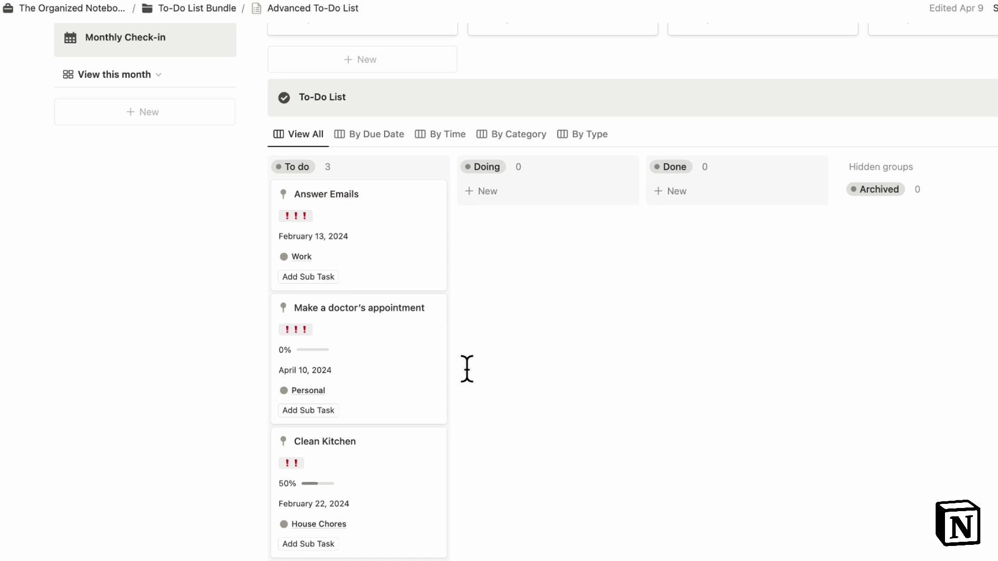
{"action": "left_click", "coordinate": [514, 136]}
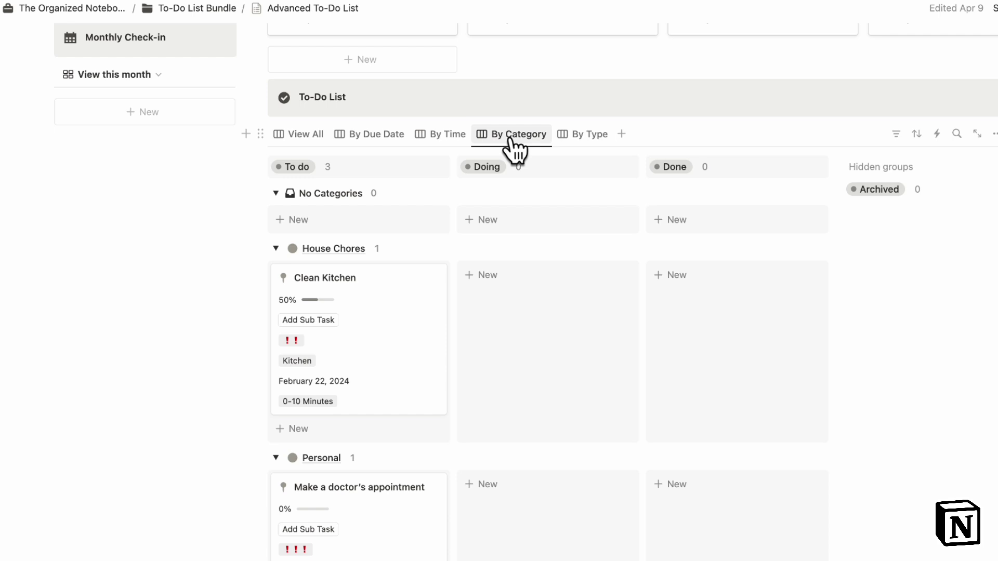
{"action": "scroll", "coordinate": [369, 348], "scroll_direction": "down", "scroll_amount": 3}
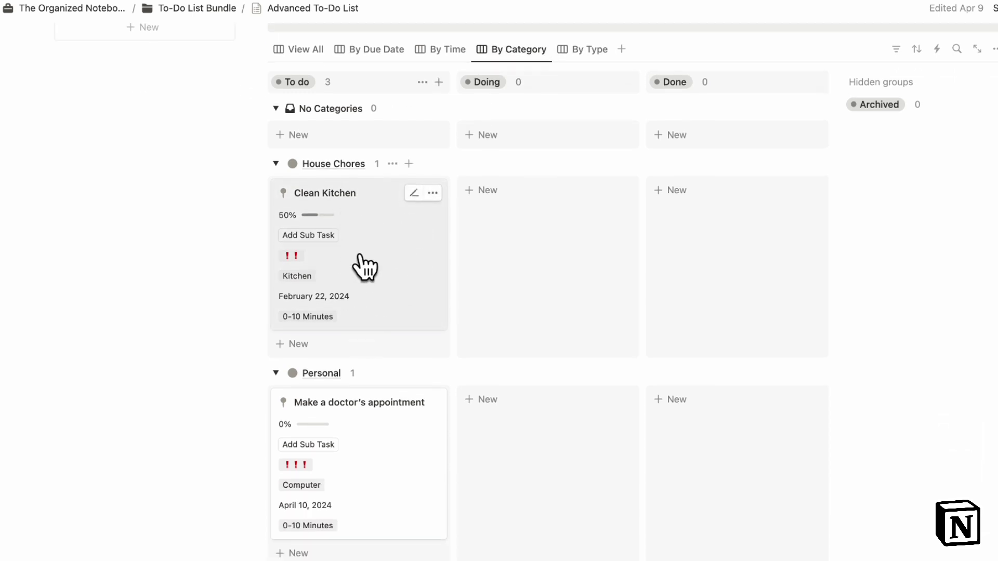
{"action": "scroll", "coordinate": [340, 262], "scroll_direction": "down", "scroll_amount": 4}
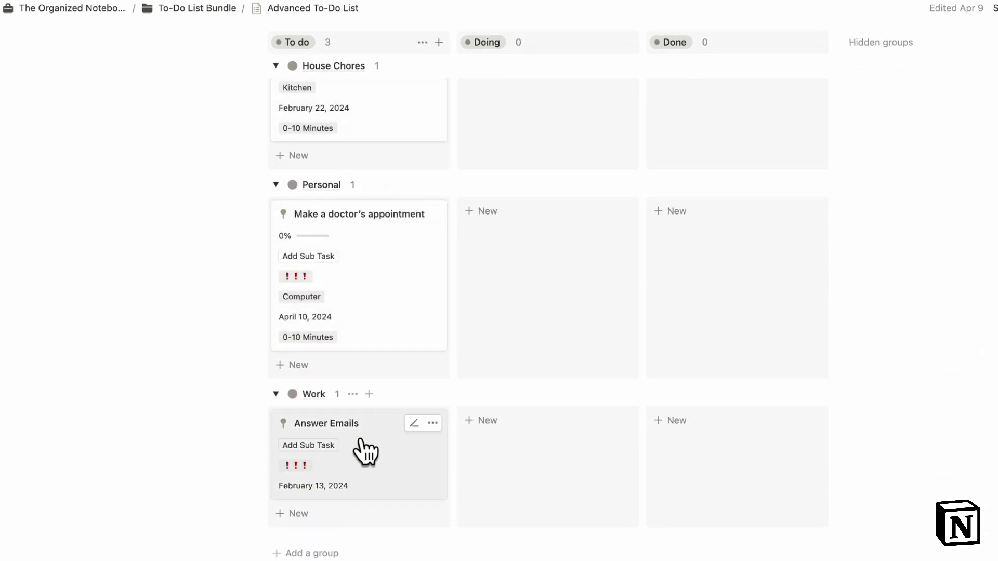
{"action": "scroll", "coordinate": [359, 489], "scroll_direction": "up", "scroll_amount": 5}
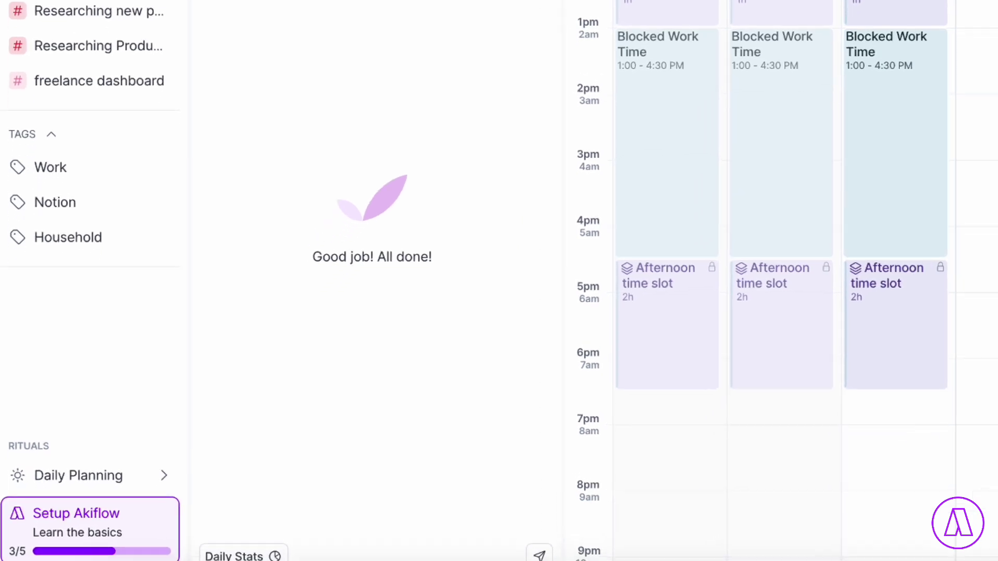
- Run the Daily Planning ritual through yesterday and today, mark it Done, then begin Daily Shutdown
{"action": "left_click", "coordinate": [156, 477]}
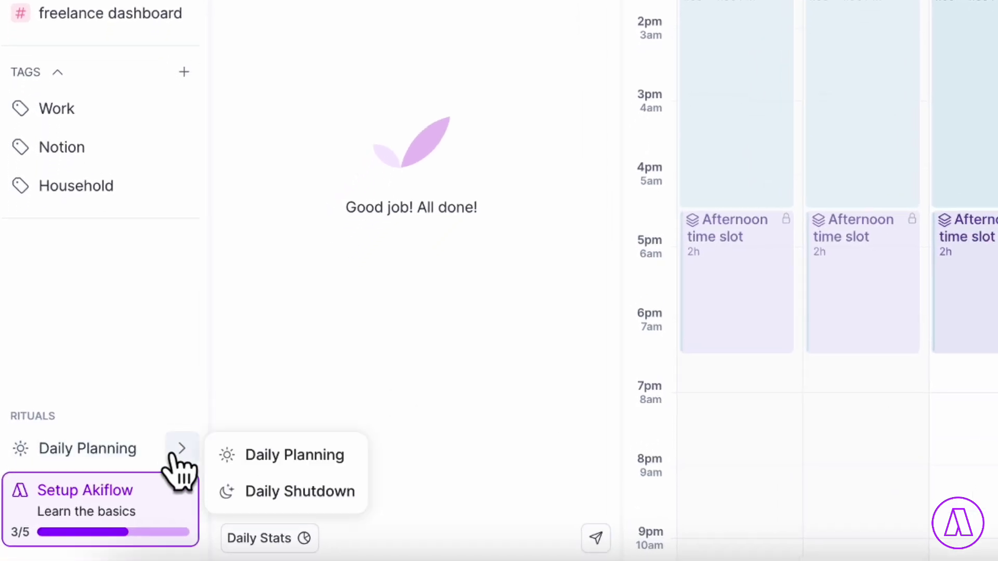
{"action": "left_click", "coordinate": [277, 464]}
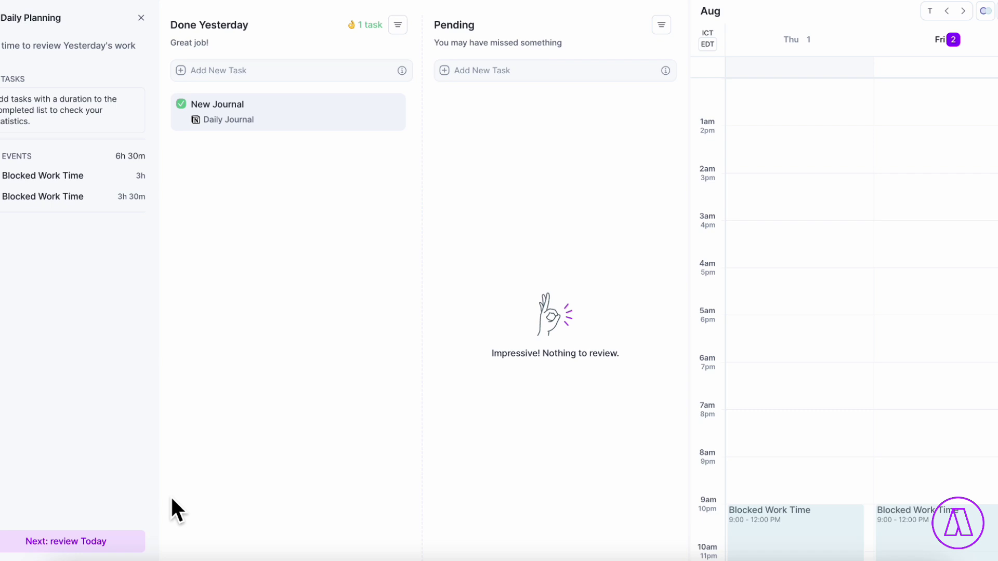
{"action": "left_click", "coordinate": [111, 543]}
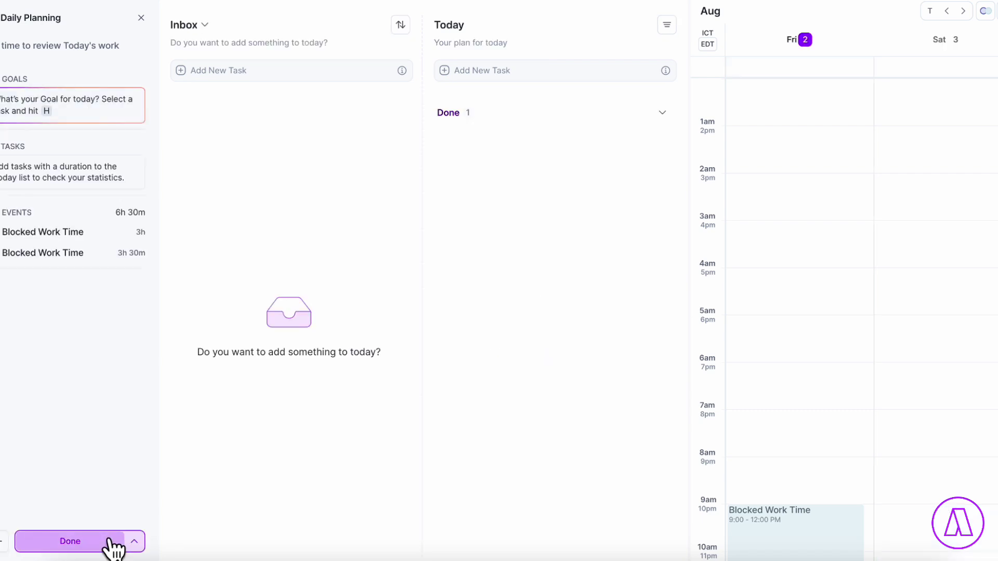
{"action": "left_click", "coordinate": [111, 544]}
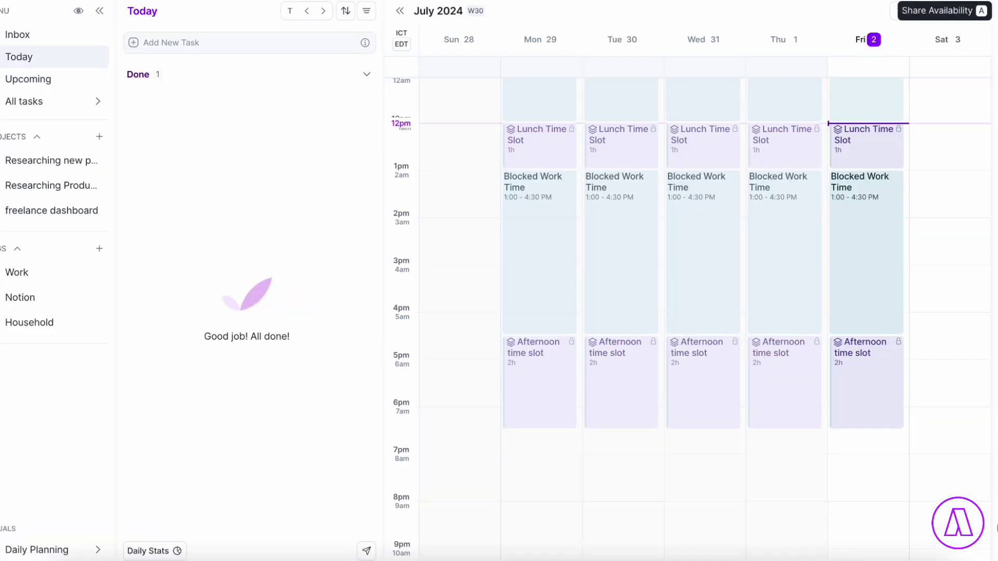
{"action": "left_click", "coordinate": [99, 553]}
{"action": "left_click", "coordinate": [174, 545]}
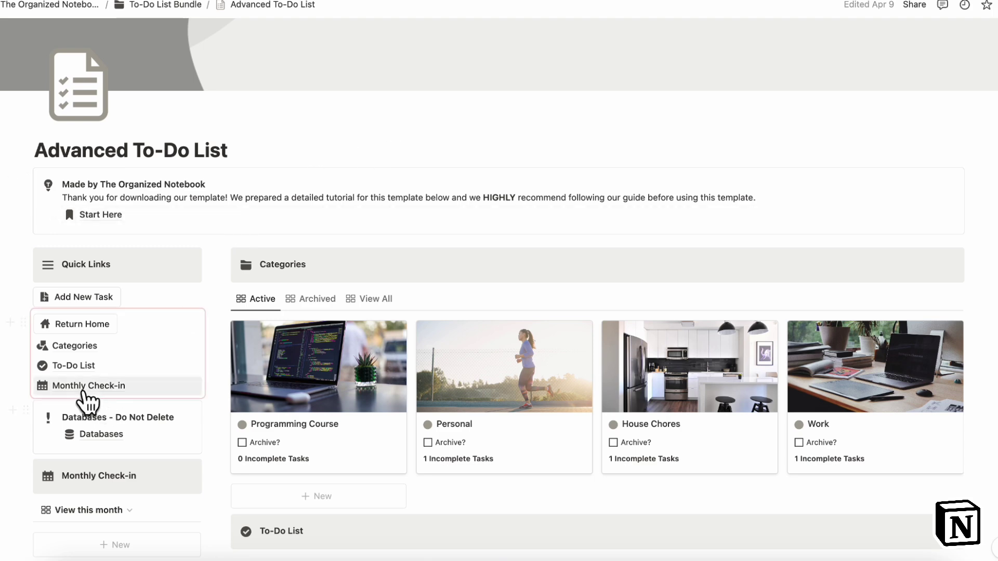
- Open the Monthly Check-in page and view All goals, All results, All reminders, then All thoughts
{"action": "left_click", "coordinate": [89, 385]}
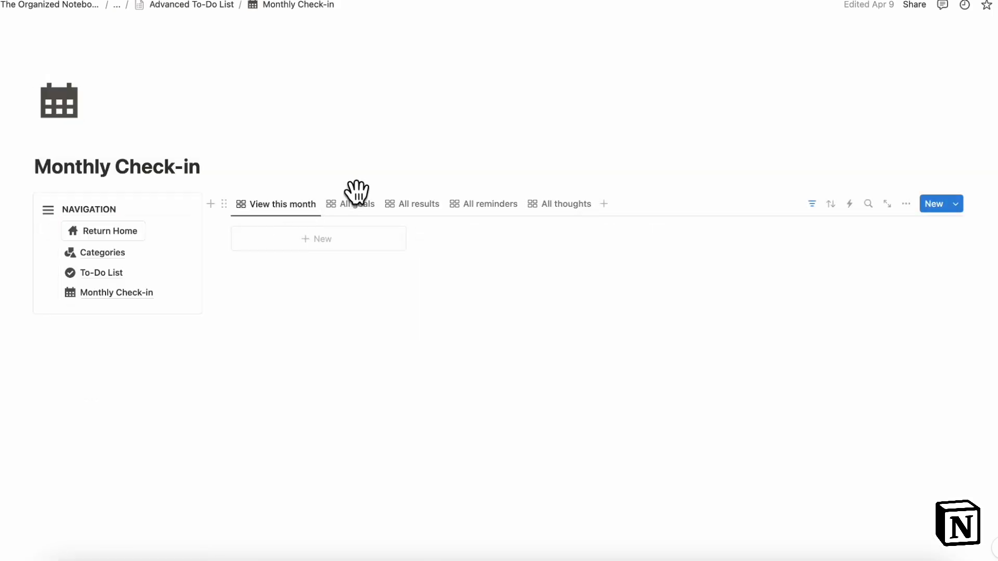
{"action": "left_click", "coordinate": [357, 208]}
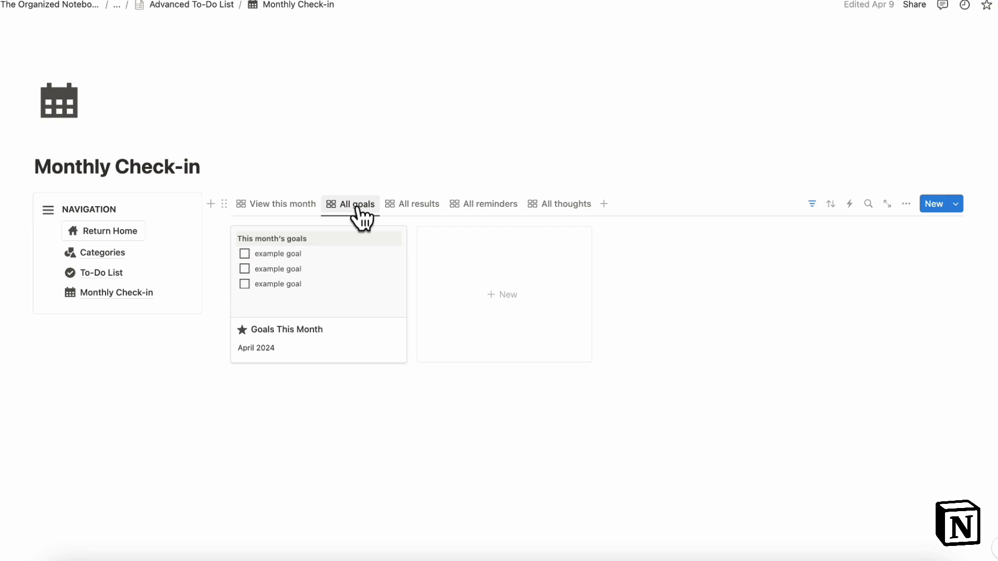
{"action": "left_click", "coordinate": [419, 206]}
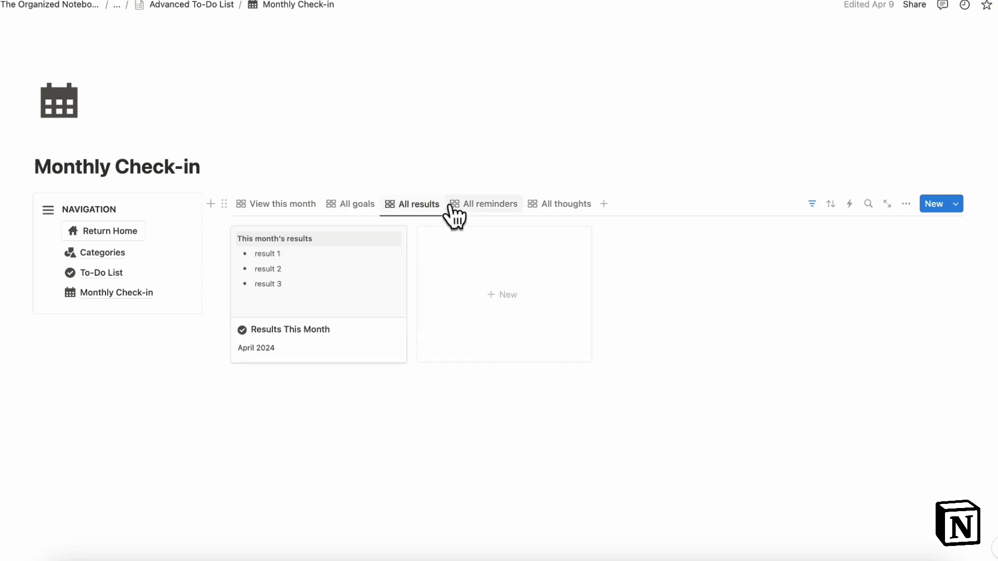
{"action": "left_click", "coordinate": [481, 207]}
{"action": "left_click", "coordinate": [550, 205]}
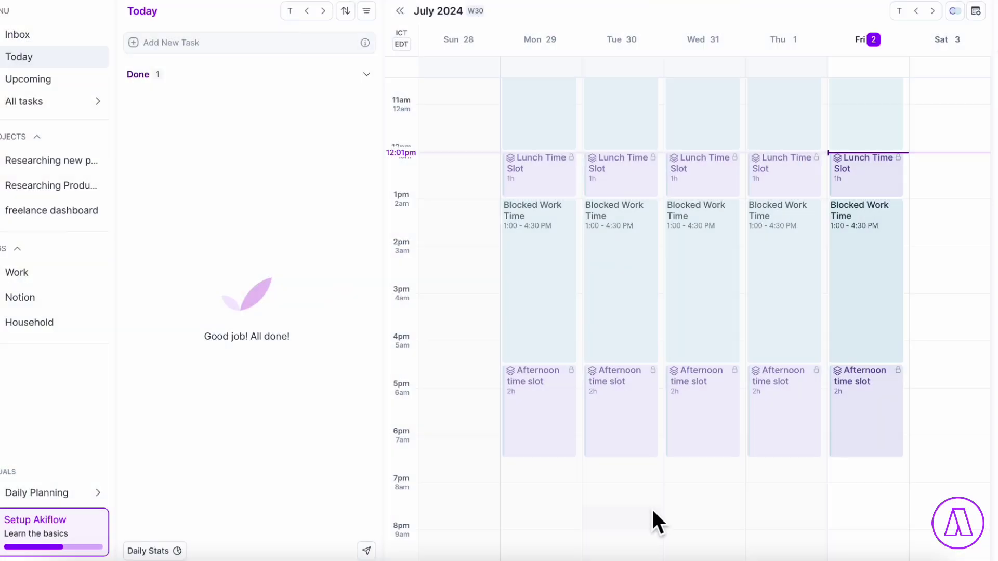
- View Daily Stats and the full Today statistics, then tick 'Task to-do' so Done reaches 2
{"action": "left_click", "coordinate": [163, 554]}
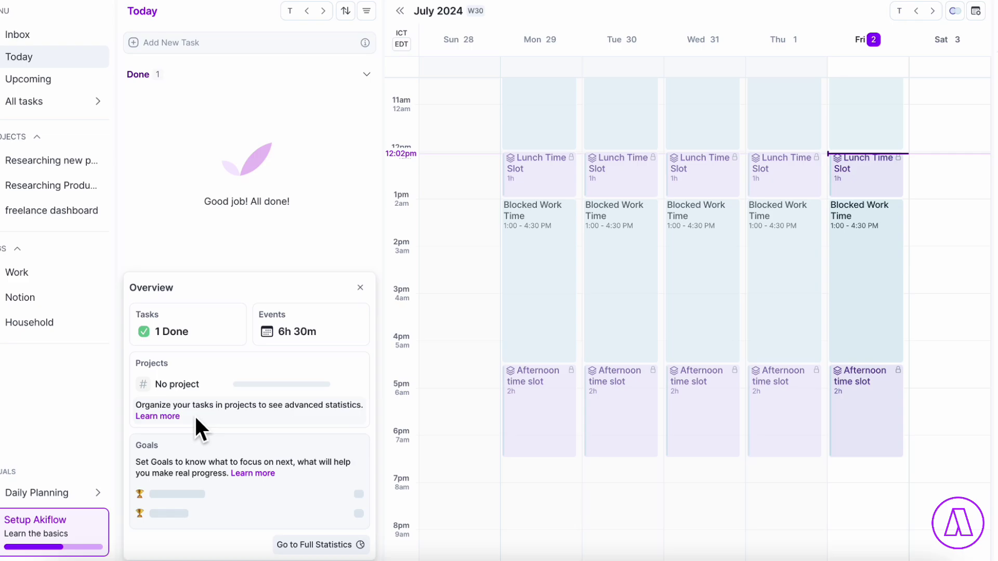
{"action": "left_click", "coordinate": [326, 546]}
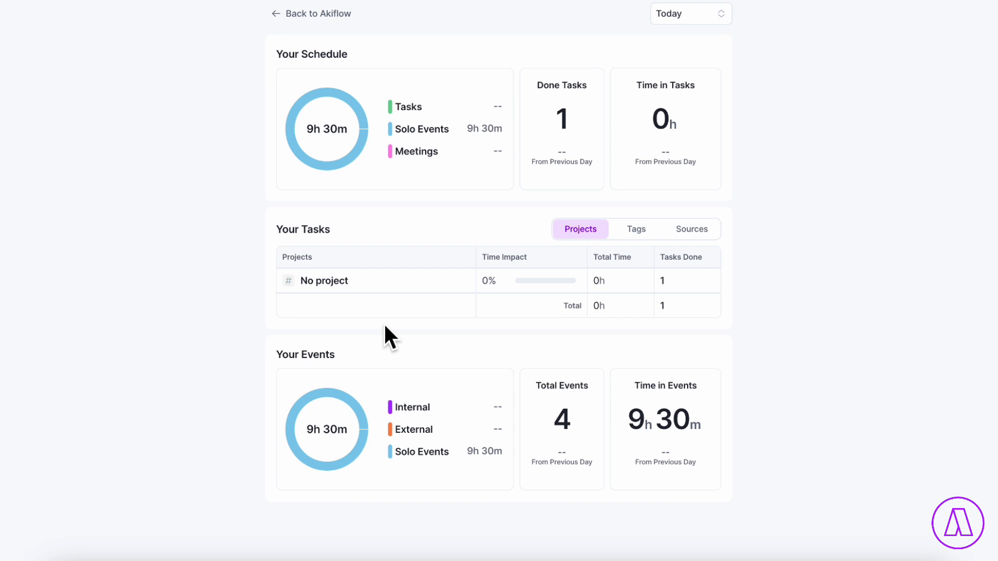
{"action": "left_click", "coordinate": [720, 16]}
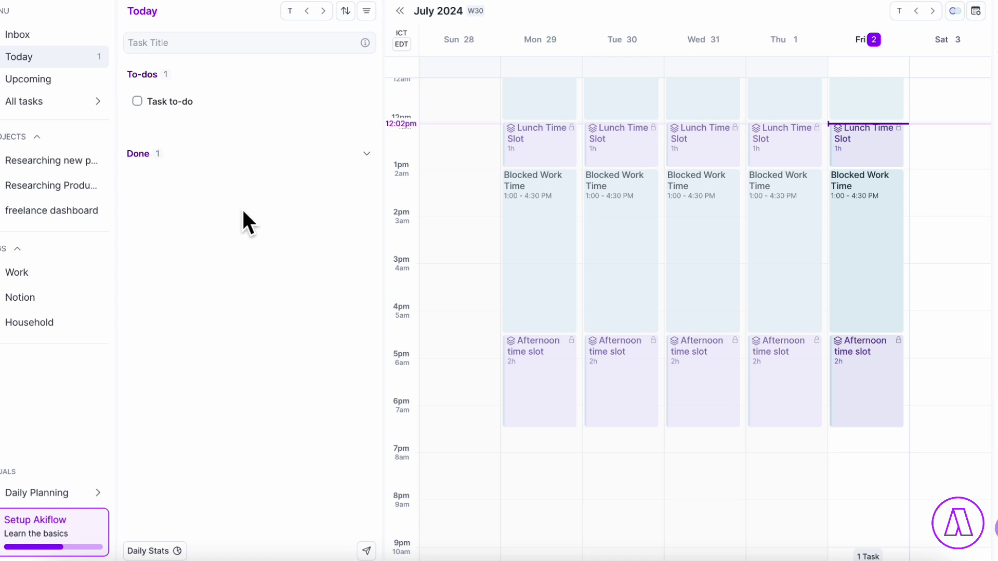
{"action": "left_click", "coordinate": [138, 101]}
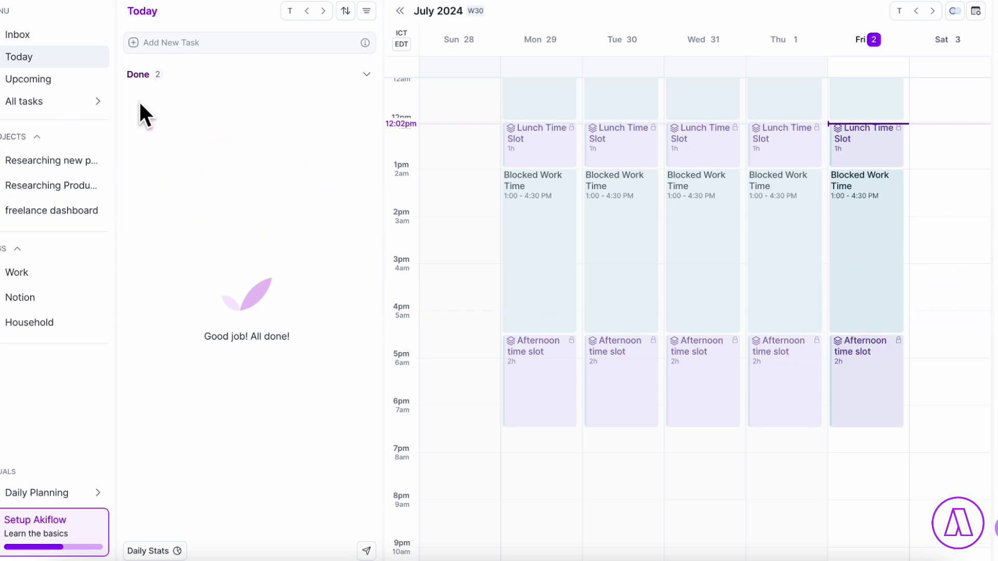
- View Todoist's Daily, Weekly and Karma productivity stats, 46 tasks at Novice level, and return to the Inbox
{"action": "left_click", "coordinate": [821, 558]}
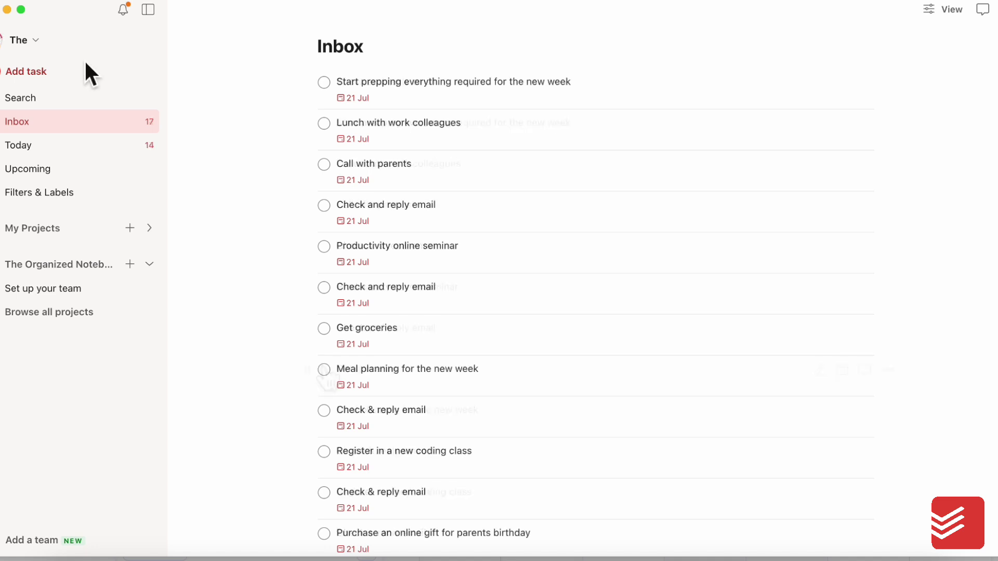
{"action": "left_click", "coordinate": [23, 41]}
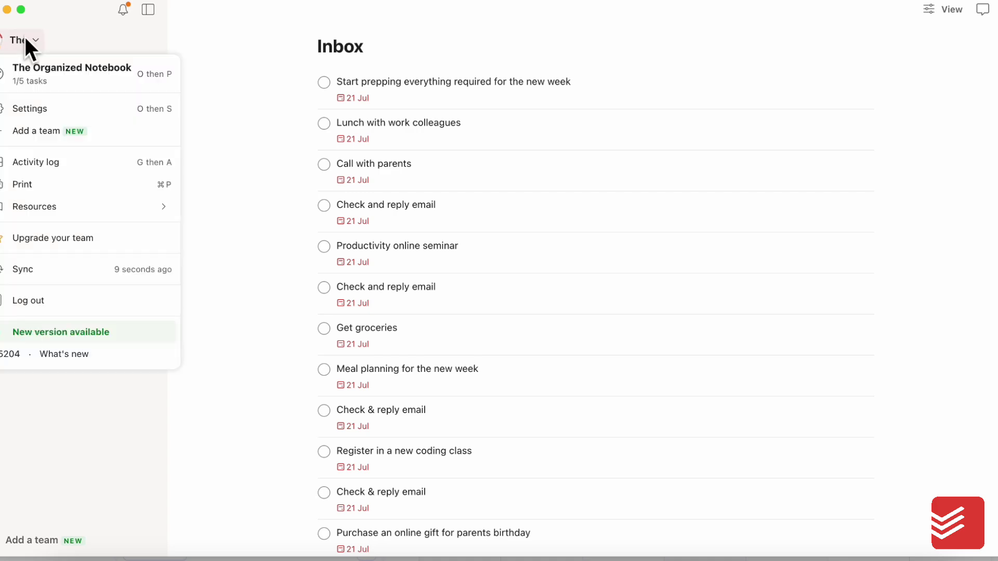
{"action": "left_click", "coordinate": [7, 81]}
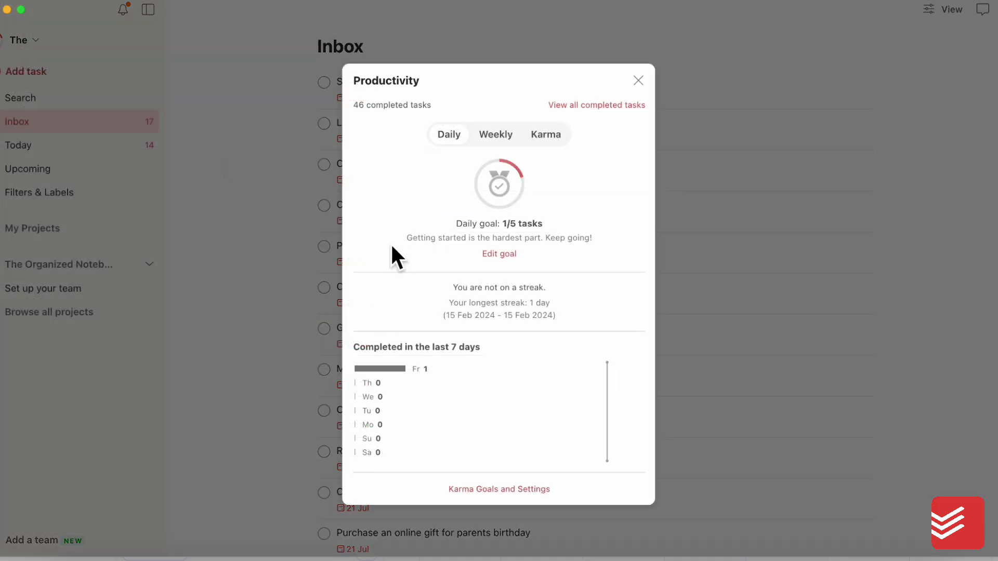
{"action": "left_click", "coordinate": [496, 137]}
{"action": "left_click", "coordinate": [555, 142]}
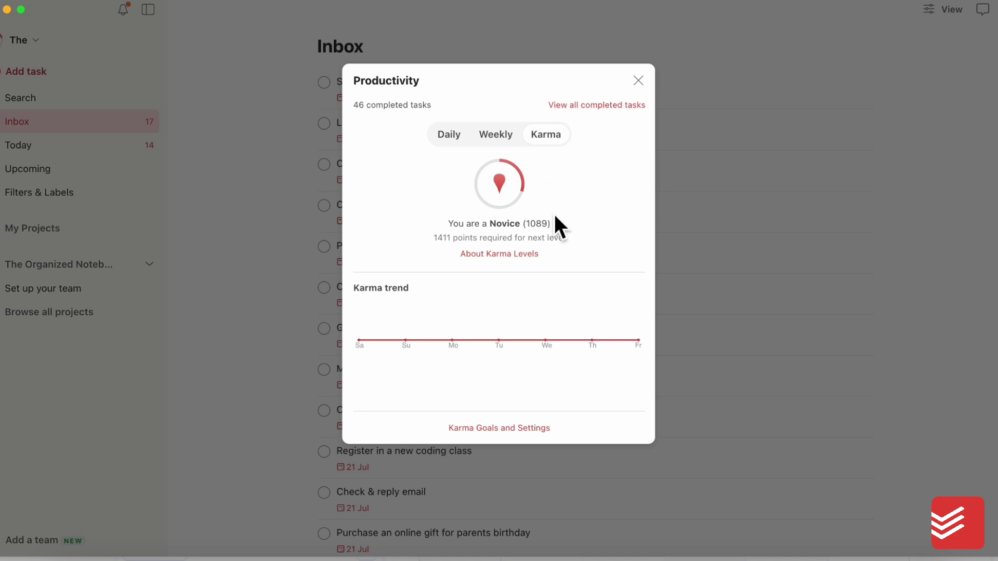
{"action": "left_click", "coordinate": [638, 80]}
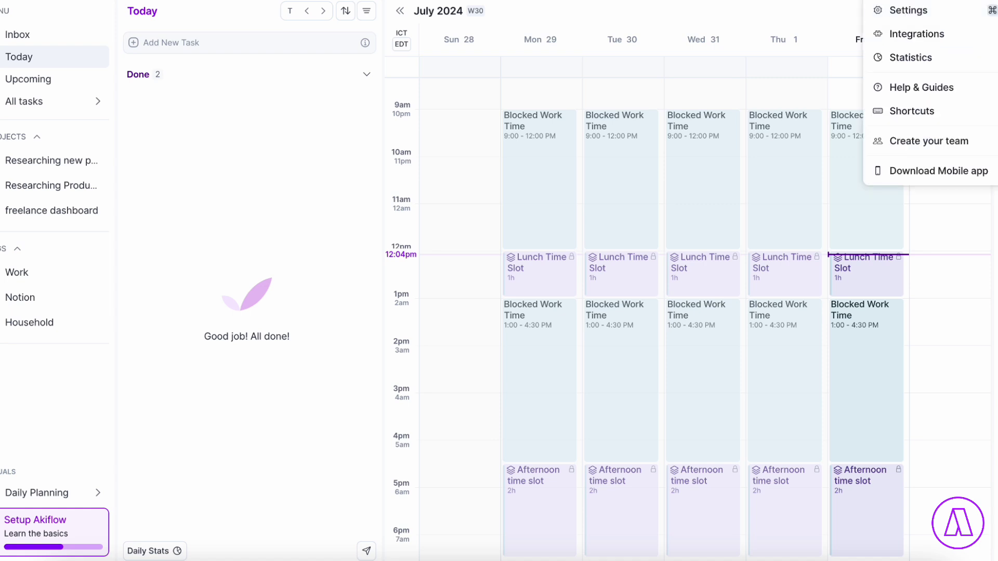
- Open Akiflow's Integrations page and browse the native, Zapier and IFTTT integration sections
{"action": "left_click", "coordinate": [909, 35]}
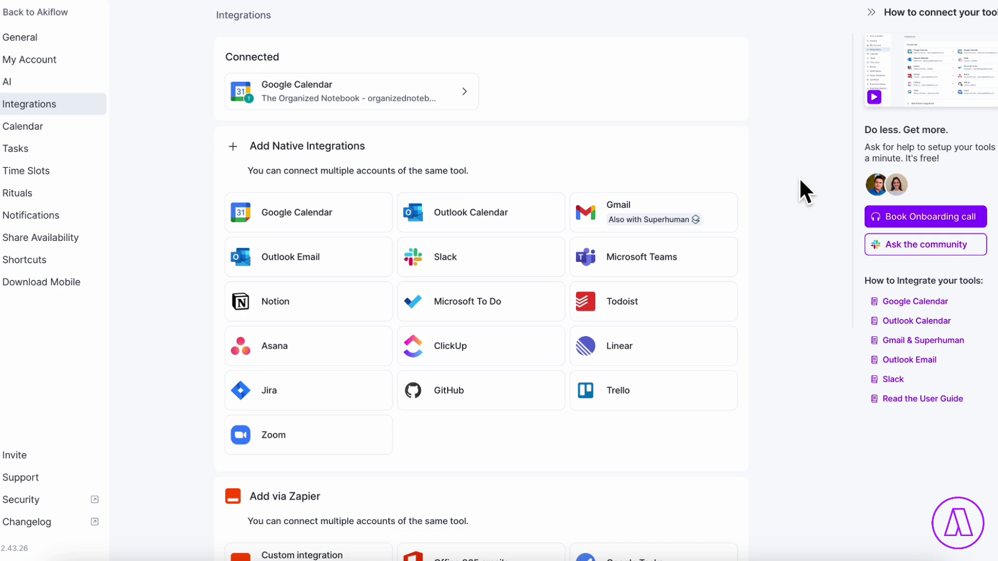
{"action": "scroll", "coordinate": [748, 312], "scroll_direction": "down", "scroll_amount": 1}
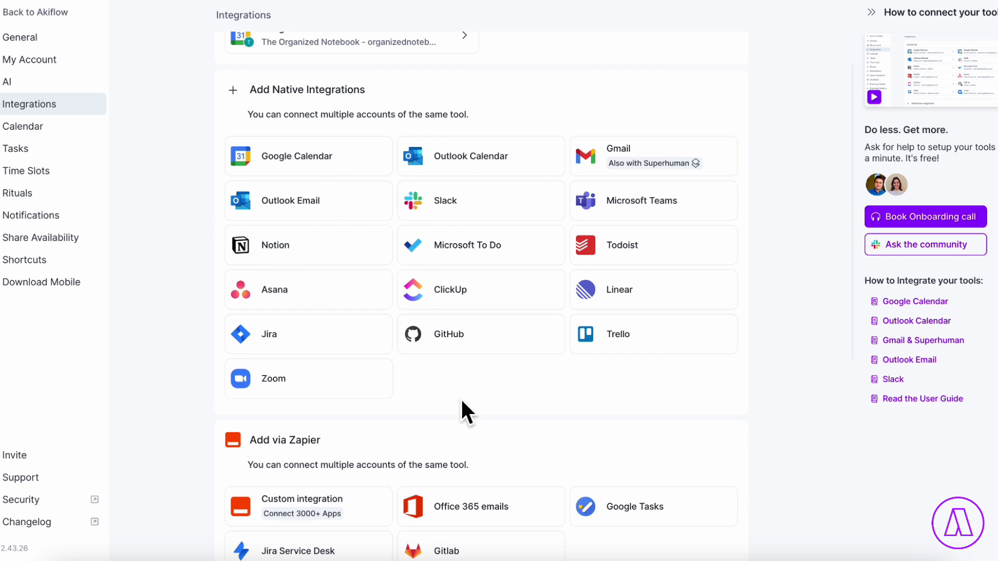
{"action": "scroll", "coordinate": [462, 402], "scroll_direction": "down", "scroll_amount": 5}
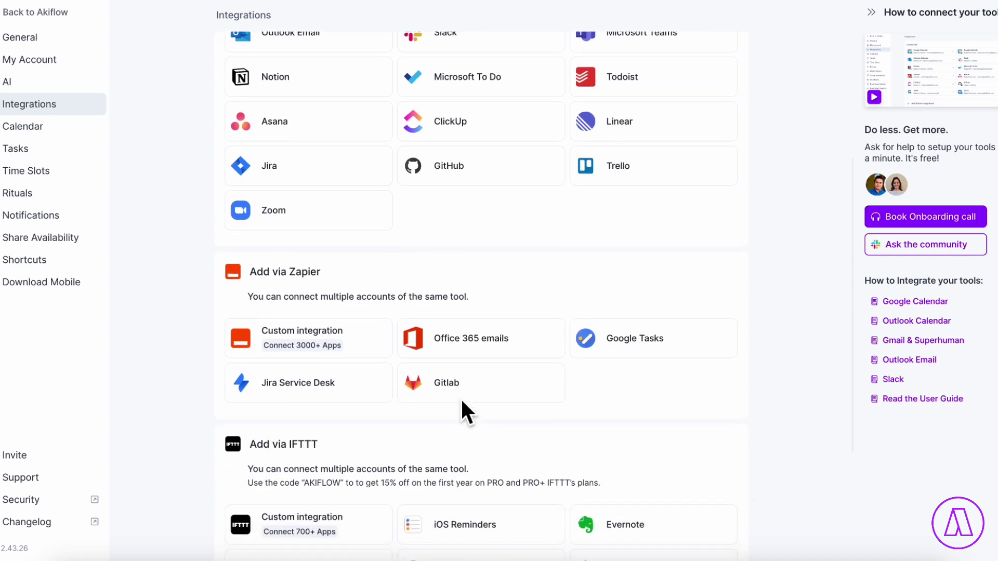
{"action": "scroll", "coordinate": [457, 398], "scroll_direction": "down", "scroll_amount": 1}
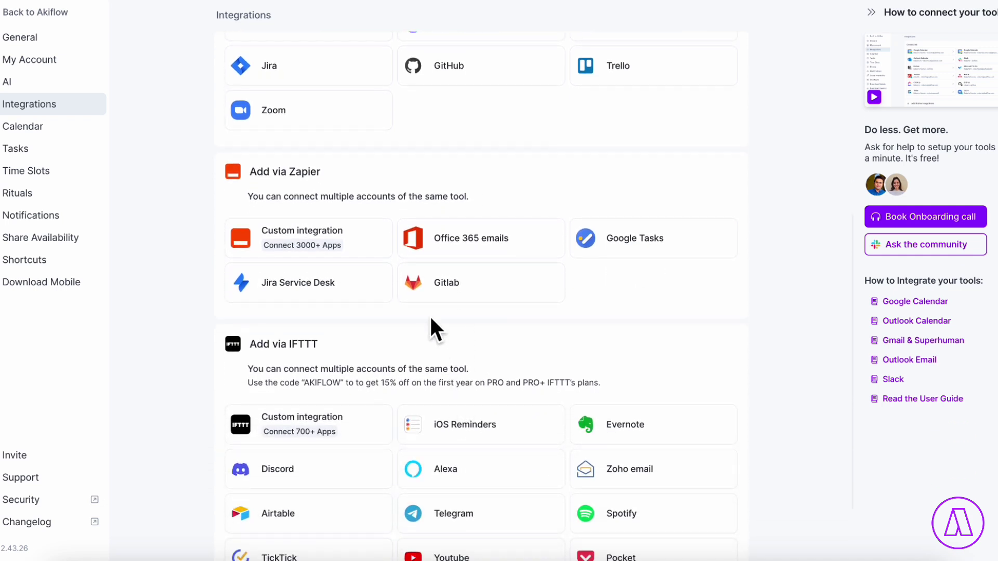
{"action": "scroll", "coordinate": [431, 323], "scroll_direction": "down", "scroll_amount": 2}
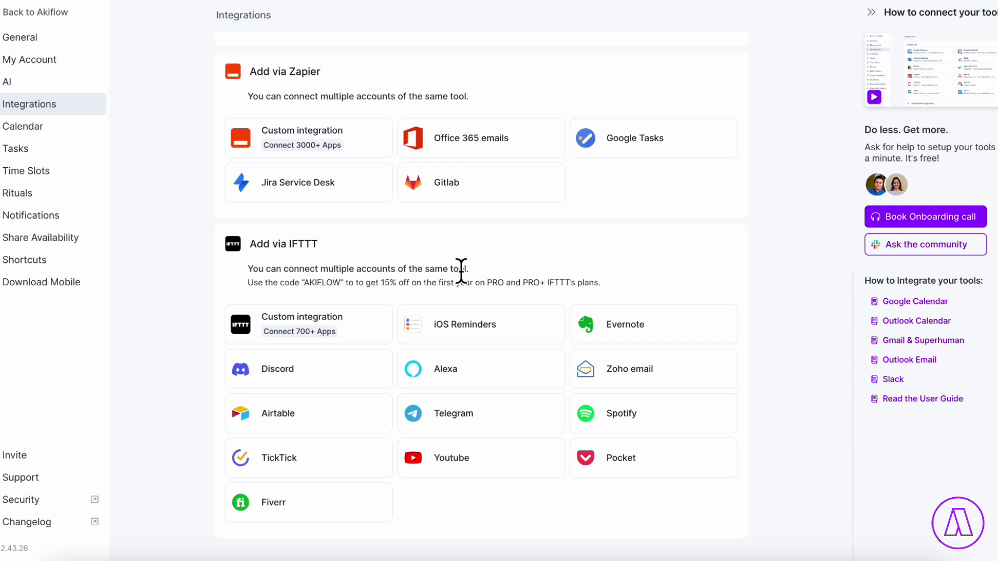
{"action": "scroll", "coordinate": [461, 270], "scroll_direction": "up", "scroll_amount": 8}
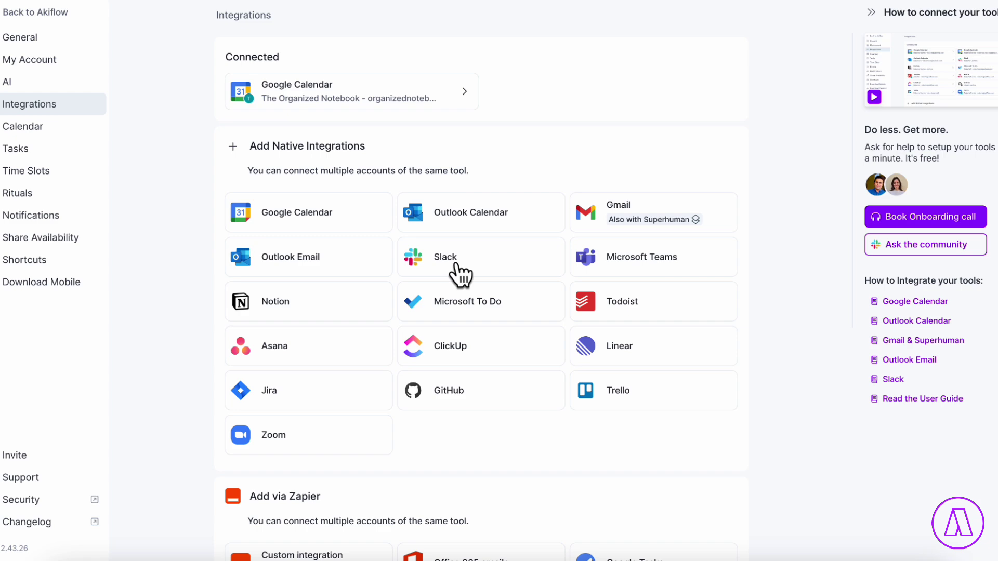